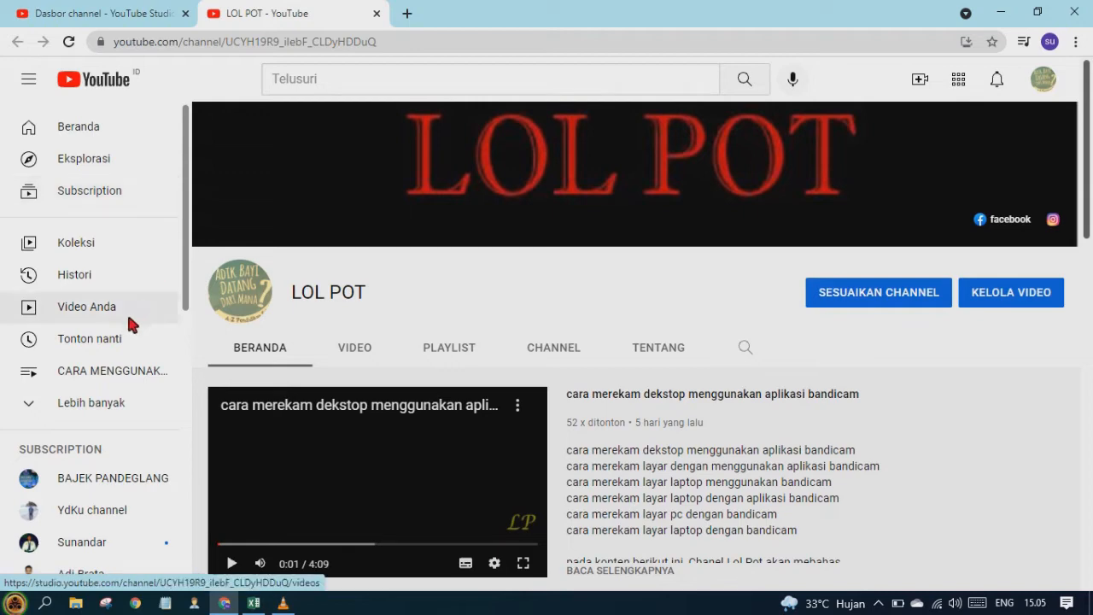
# Switch to Excel and open the Data Validation settings for cell C2 under JENIS KELAMIN.
pyautogui.click(260, 607)
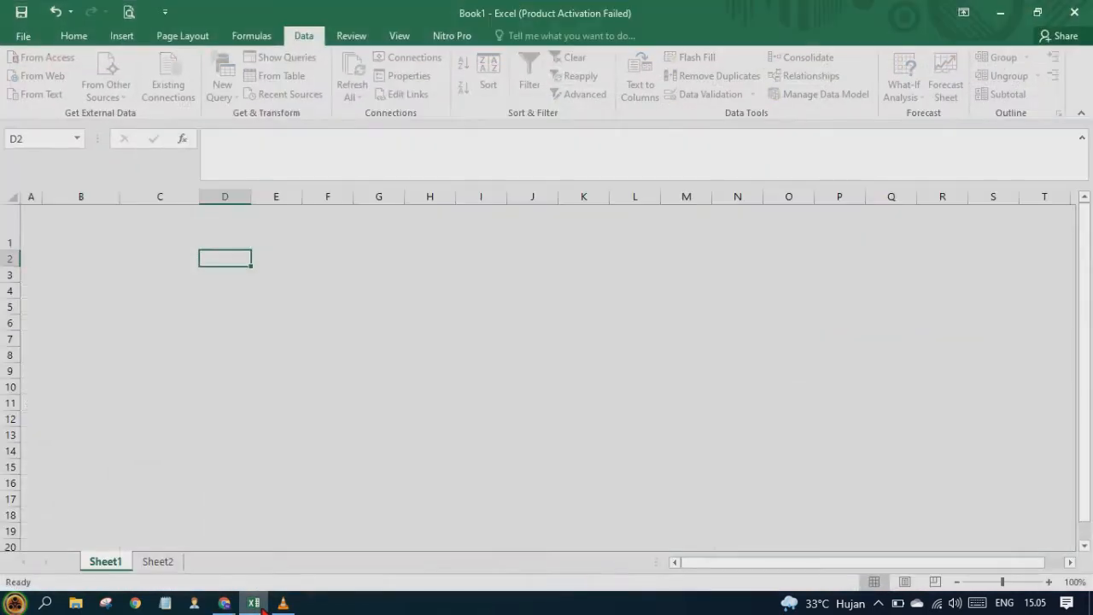
pyautogui.click(173, 267)
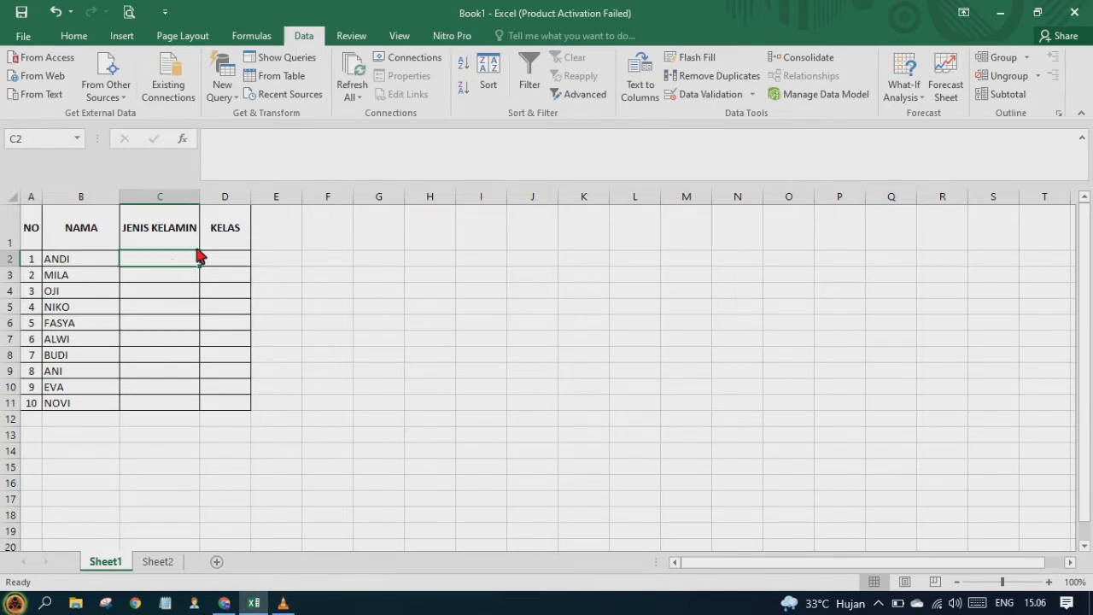
pyautogui.click(754, 95)
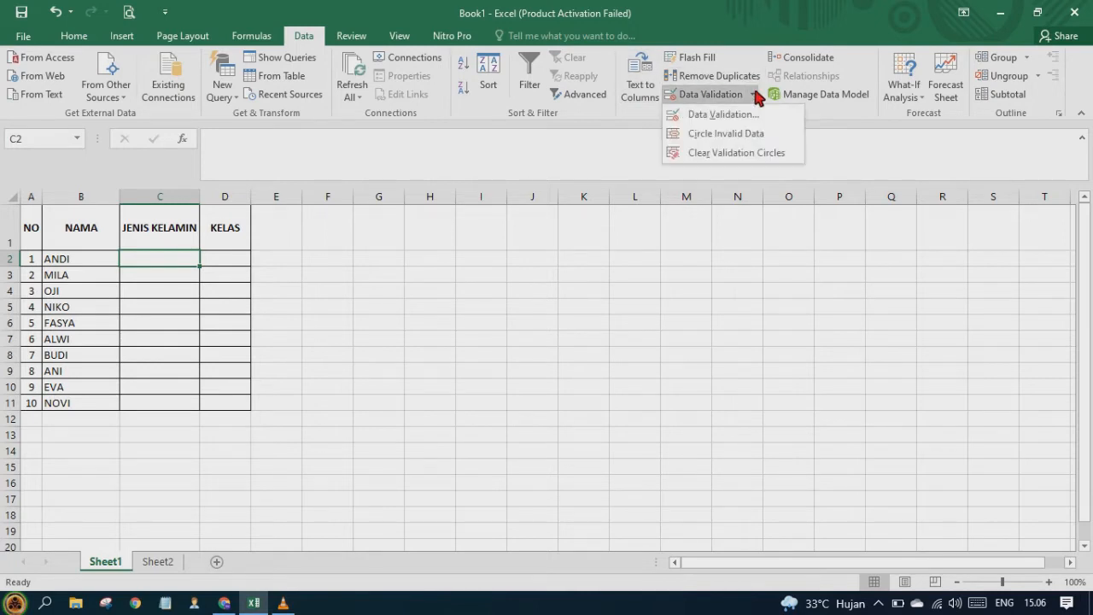
pyautogui.click(732, 115)
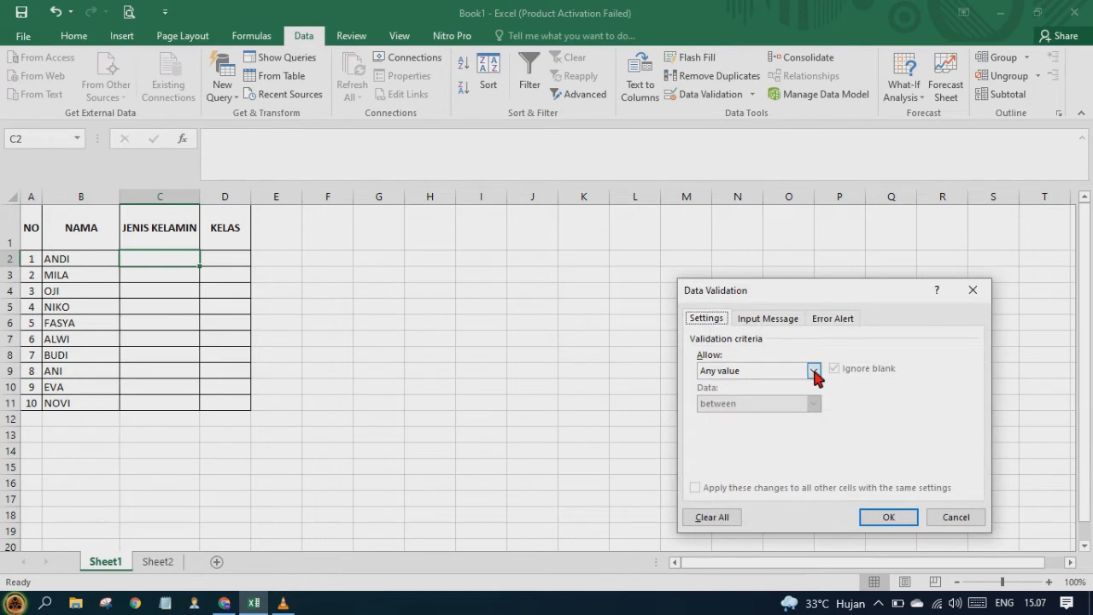
# Look through the value types that data validation can allow, try List, and dismiss the settings without applying them.
pyautogui.click(814, 372)
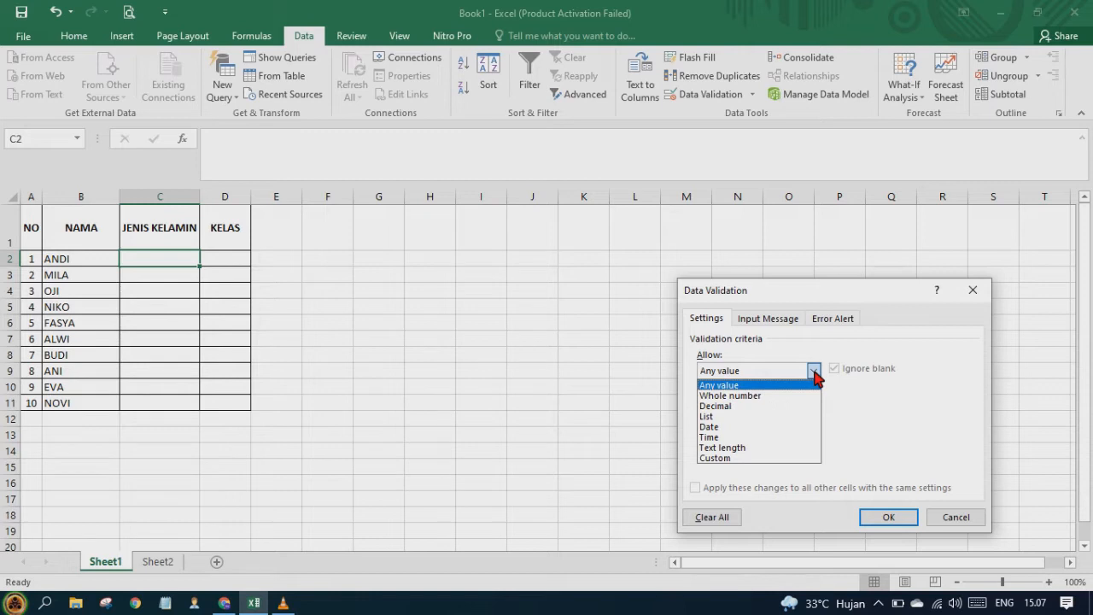
pyautogui.press('Down')
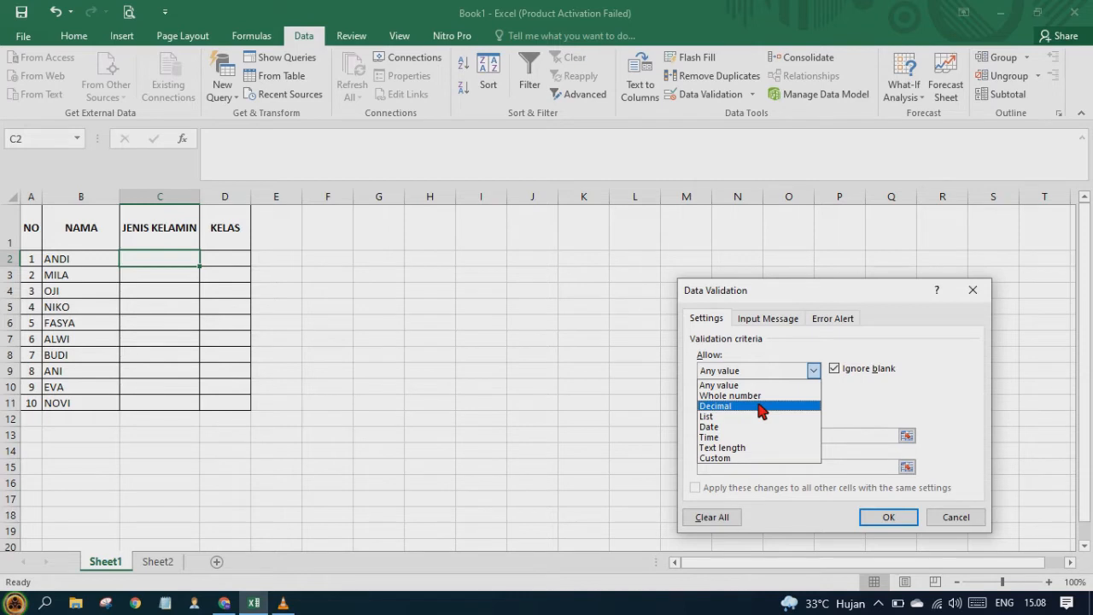
pyautogui.press('Down')
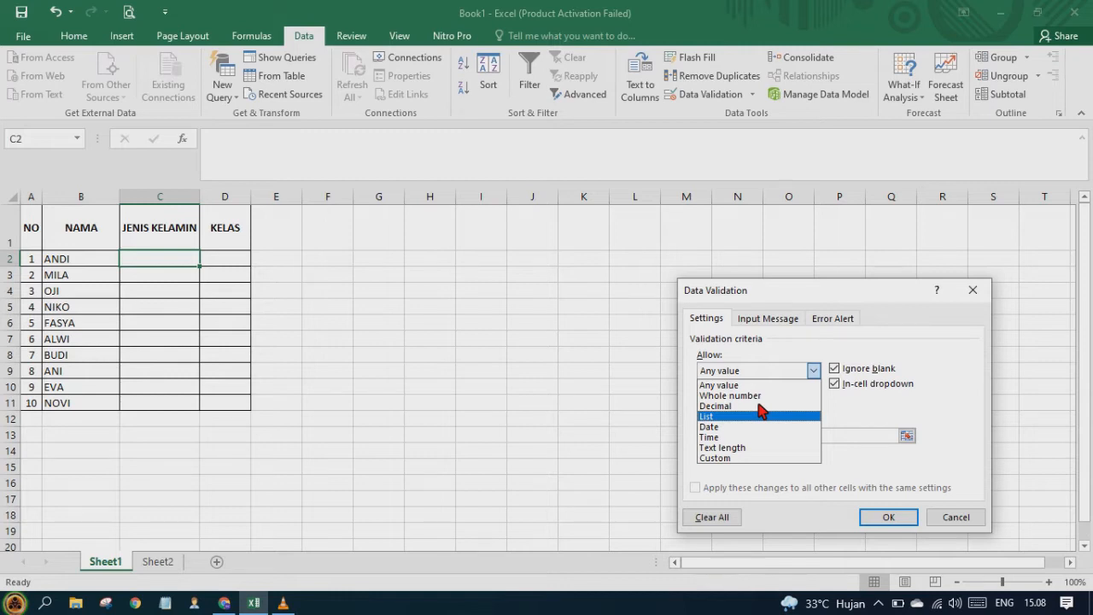
pyautogui.press('Down')
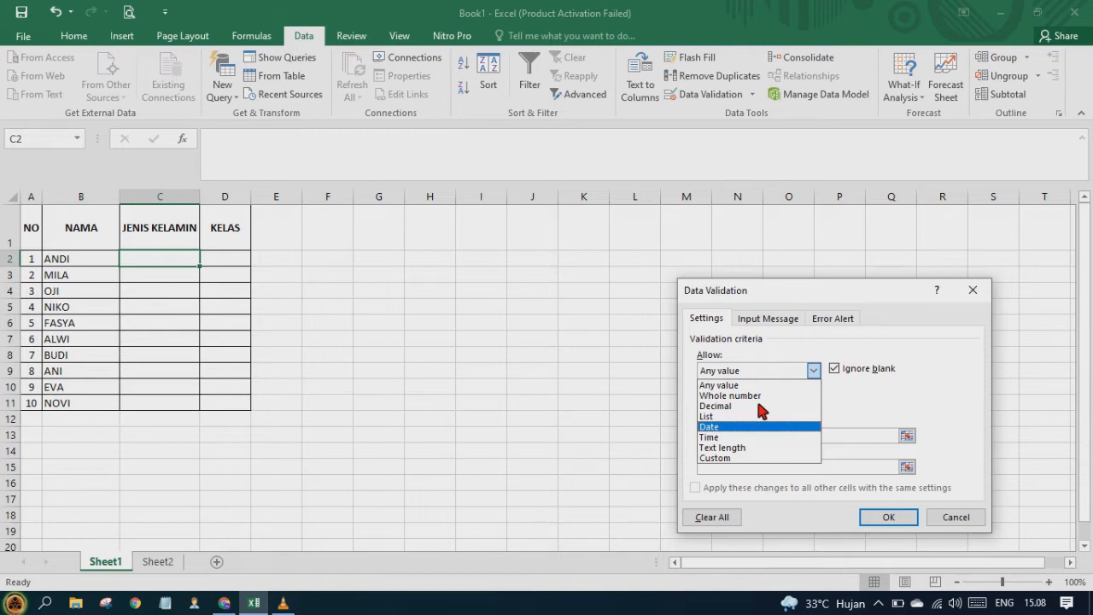
pyautogui.press('Down')
pyautogui.press('Down')
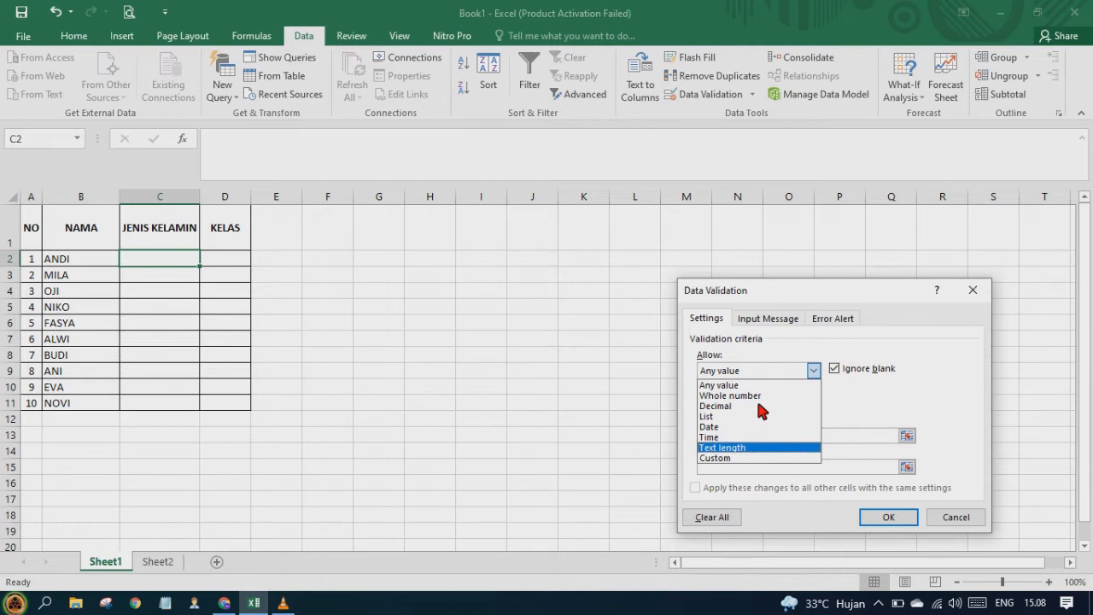
pyautogui.press('Down')
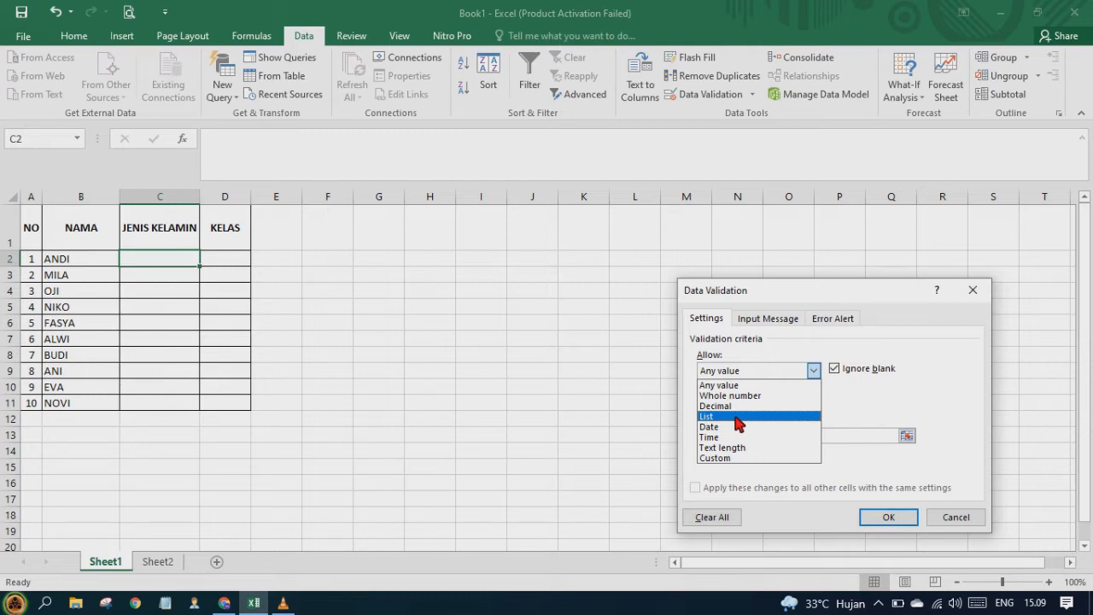
pyautogui.click(737, 418)
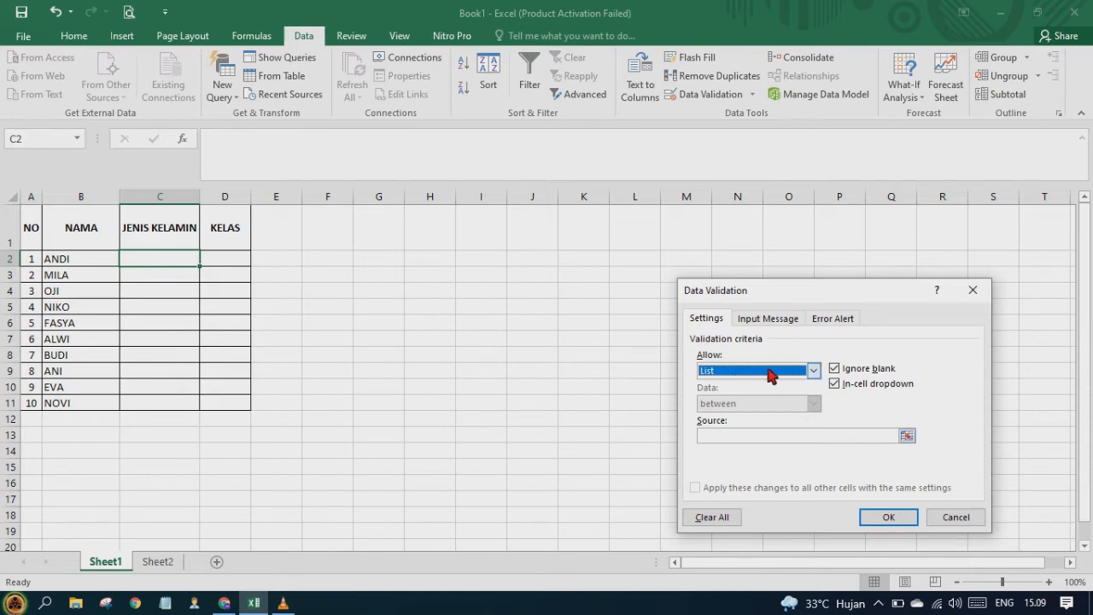
pyautogui.click(984, 292)
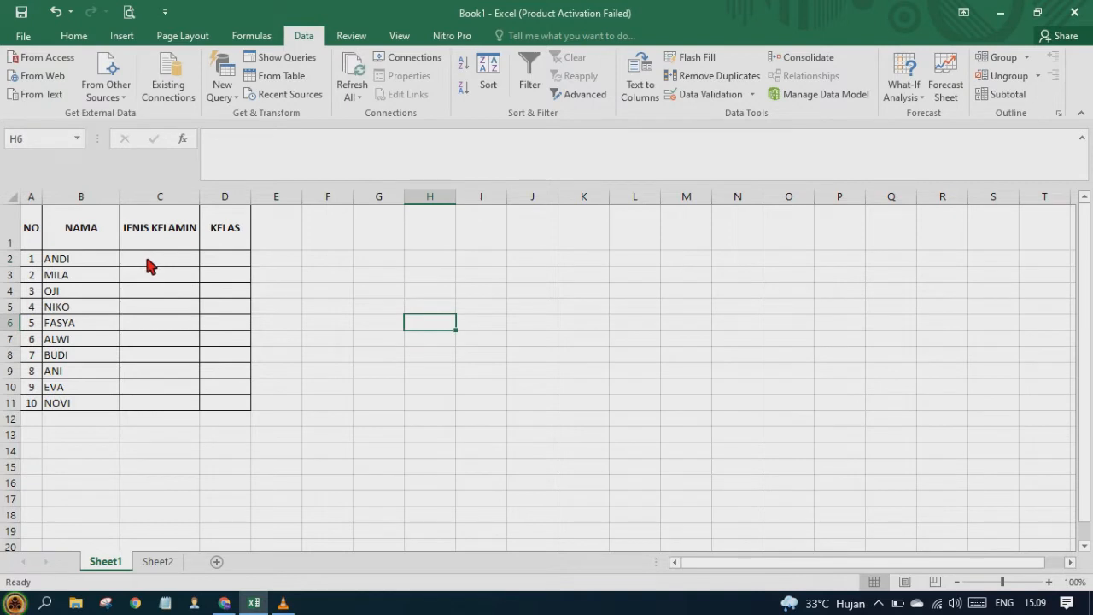
# Select the JENIS KELAMIN cells C2:C11 and open their Data Validation settings.
pyautogui.click(149, 266)
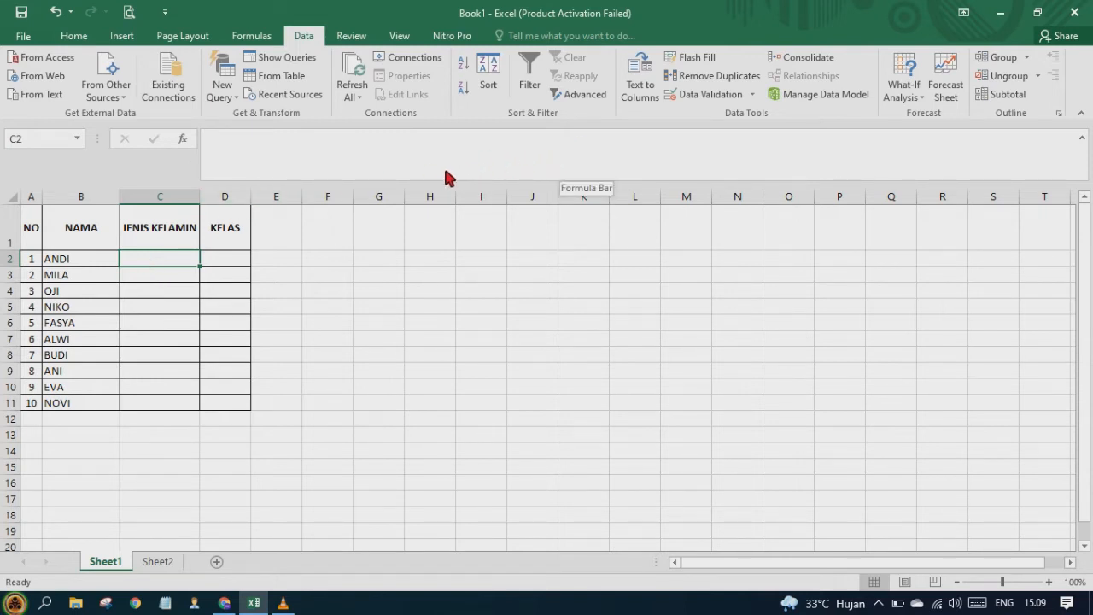
pyautogui.hotkey('shift', 'Down')
pyautogui.hotkey('shift', 'Down')
pyautogui.hotkey('shift', 'Down')
pyautogui.hotkey('shift', 'Down')
pyautogui.hotkey('shift', 'Down')
pyautogui.hotkey('shift', 'Down')
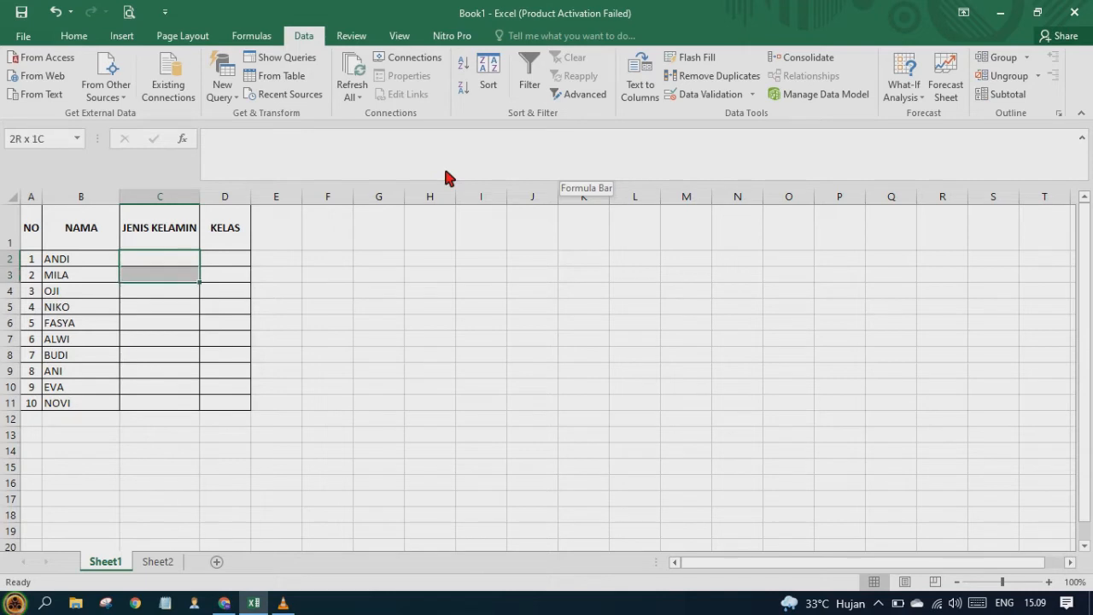
pyautogui.hotkey('shift', 'Down')
pyautogui.hotkey('shift', 'Down')
pyautogui.hotkey('shift', 'Down')
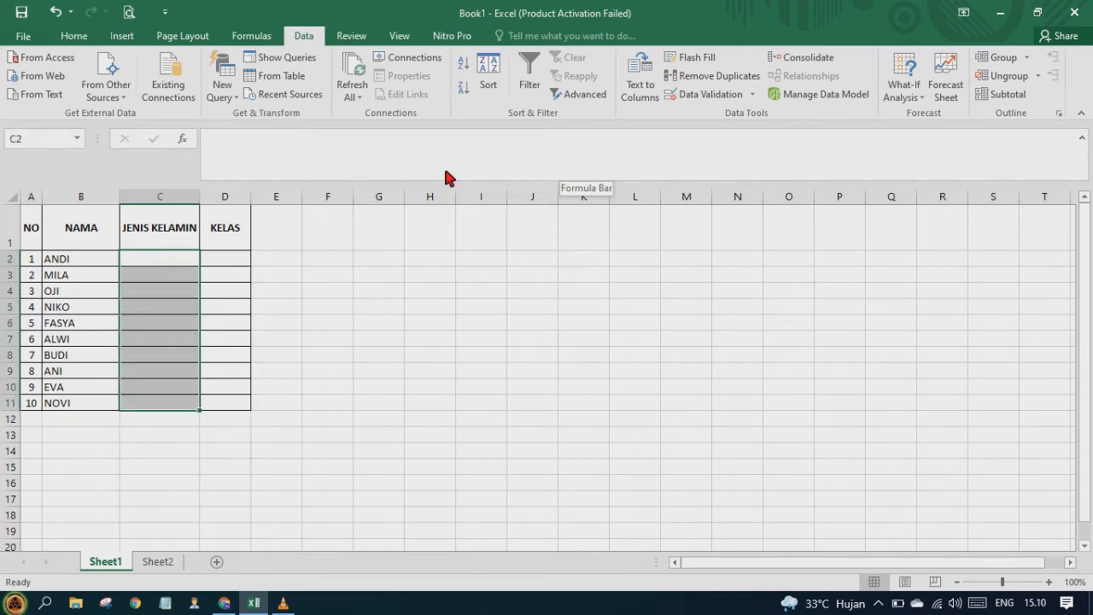
pyautogui.click(753, 95)
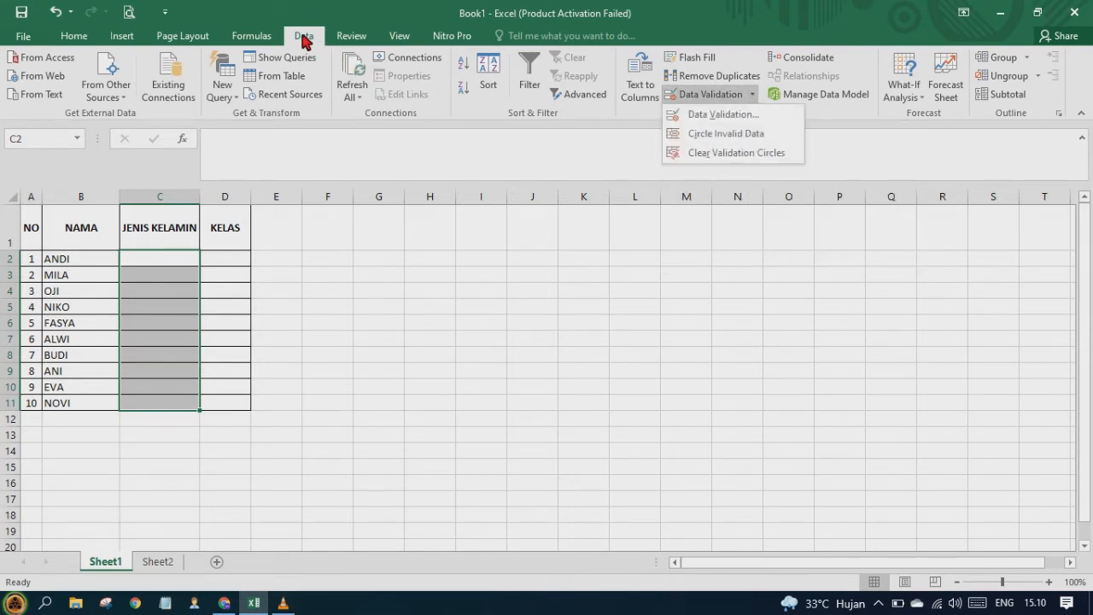
pyautogui.click(755, 115)
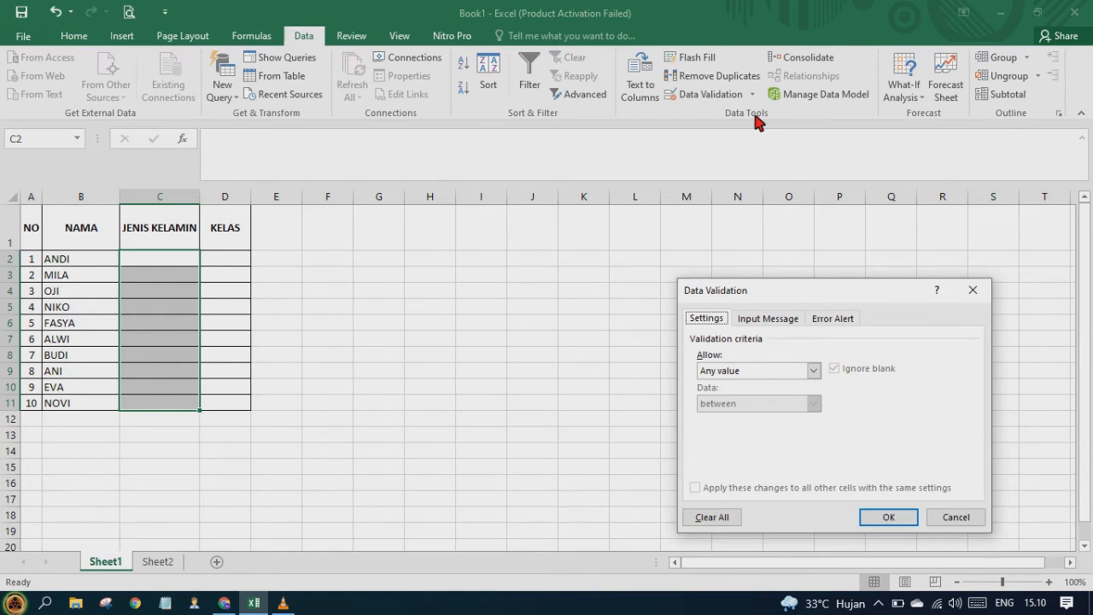
# Restrict the selected cells to a List with the source LAKI-LAKI;PEREMPUAN and apply the validation.
pyautogui.moveTo(806, 288); pyautogui.dragTo(654, 187)
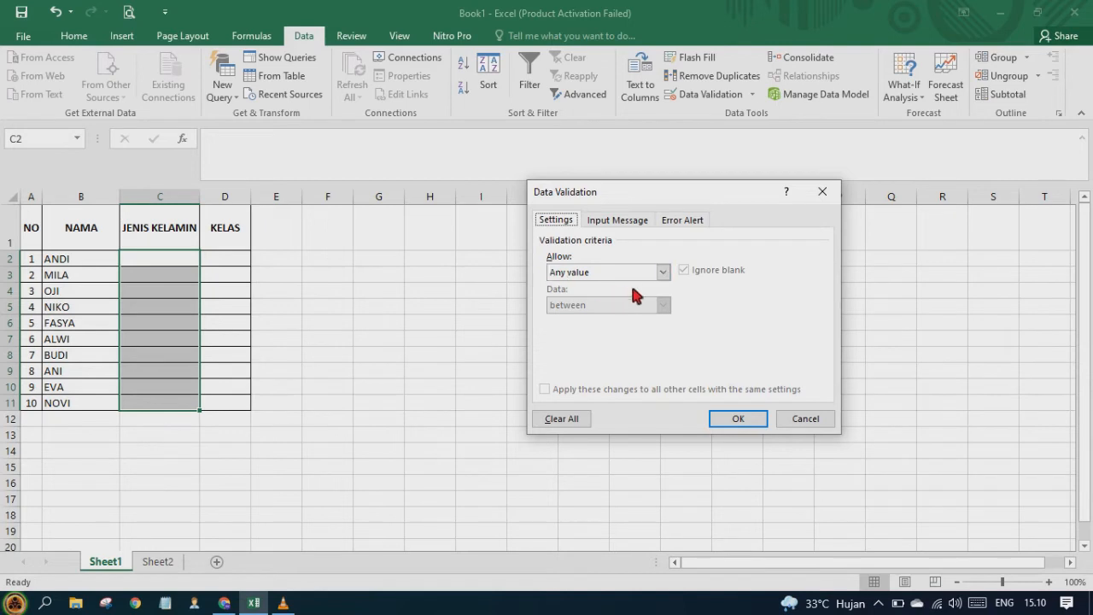
pyautogui.click(664, 272)
pyautogui.press('Down')
pyautogui.press('Down')
pyautogui.press('Down')
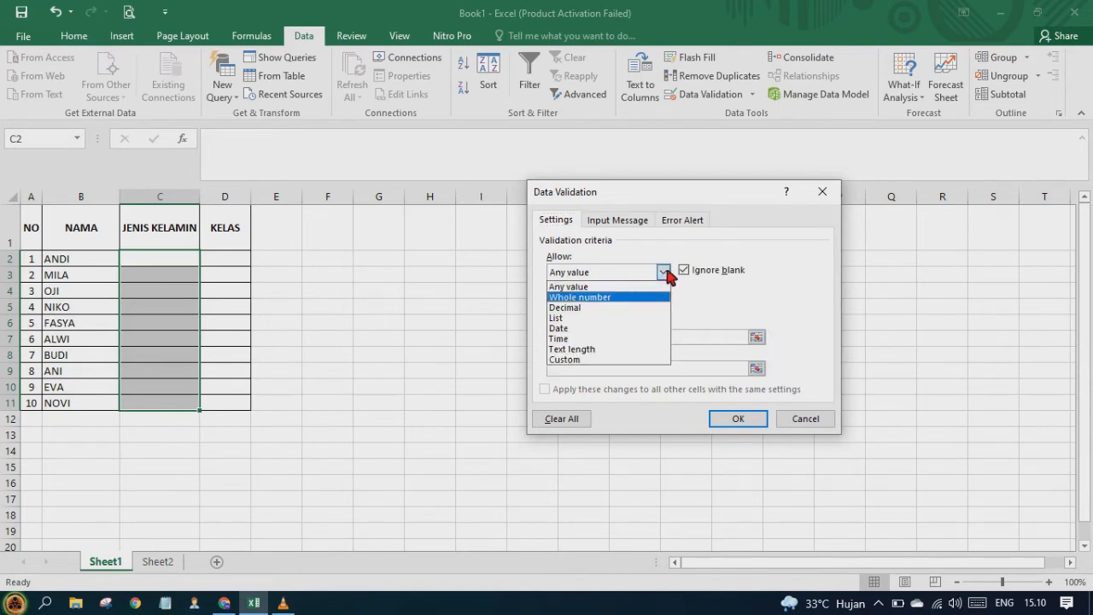
pyautogui.press('Return')
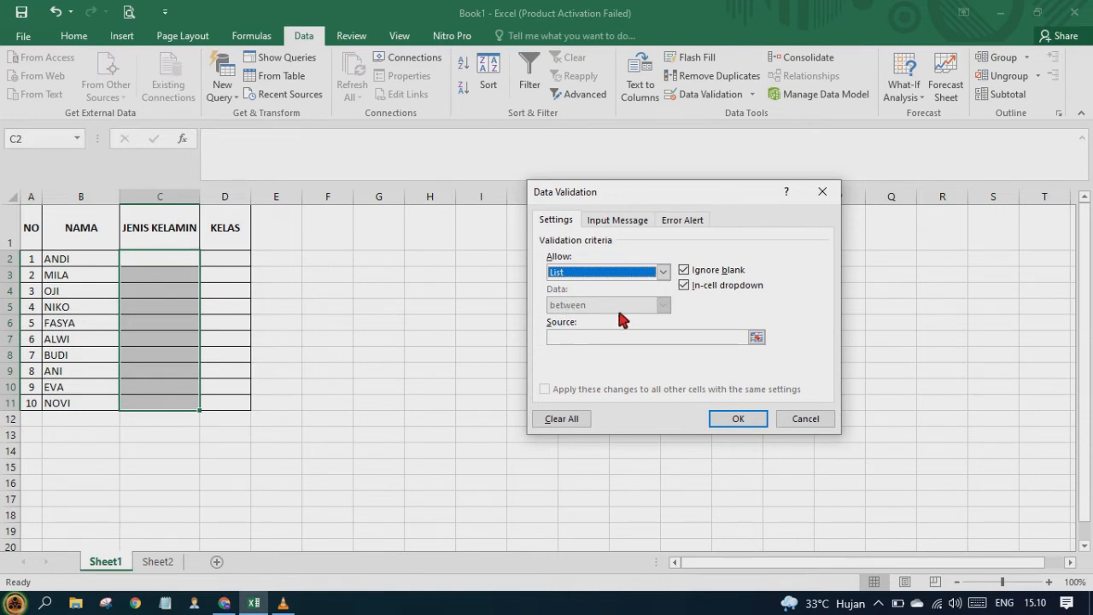
pyautogui.click(679, 338)
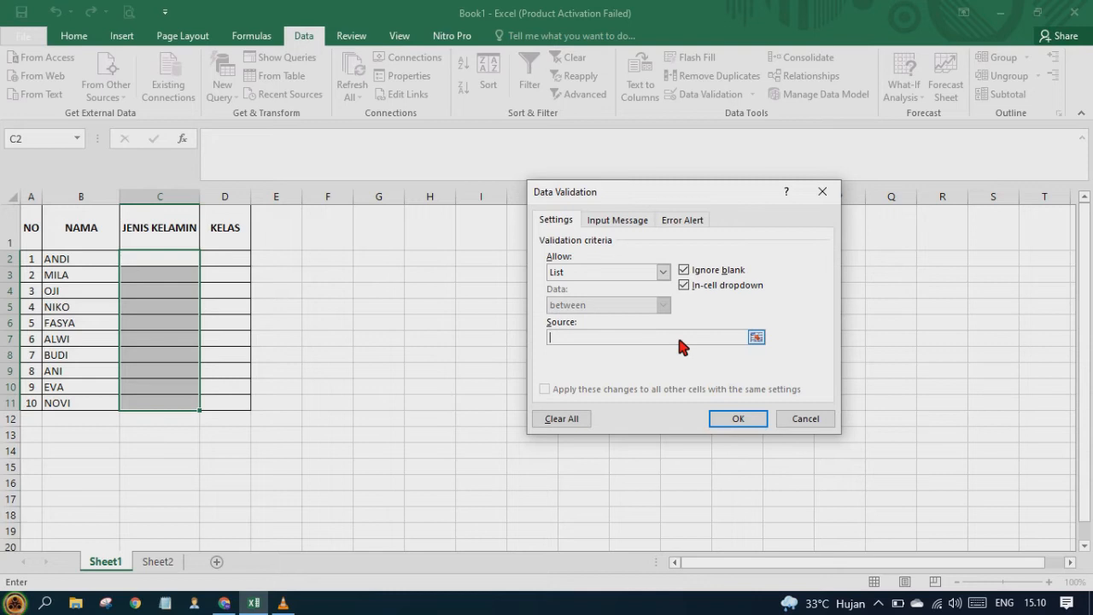
pyautogui.write('LAKI-LAKI;PEREMPUAN')
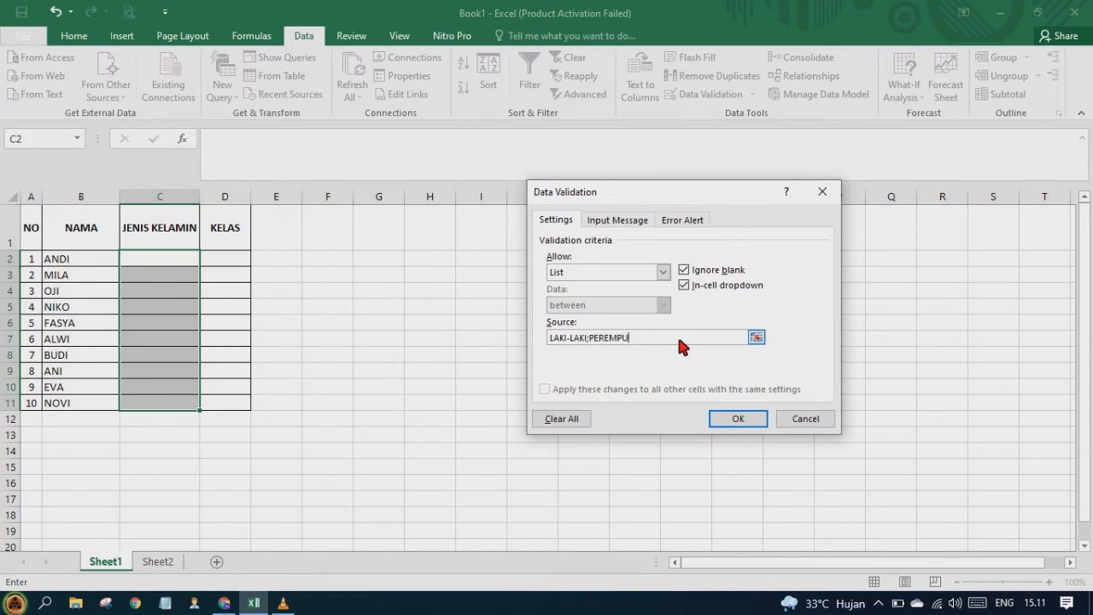
pyautogui.click(724, 418)
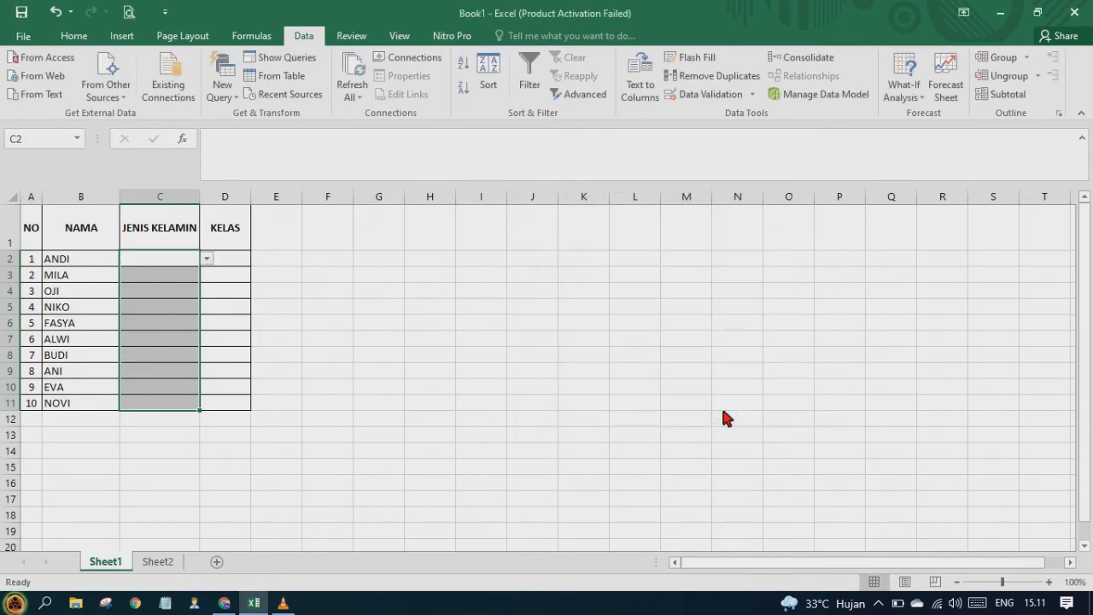
pyautogui.click(258, 304)
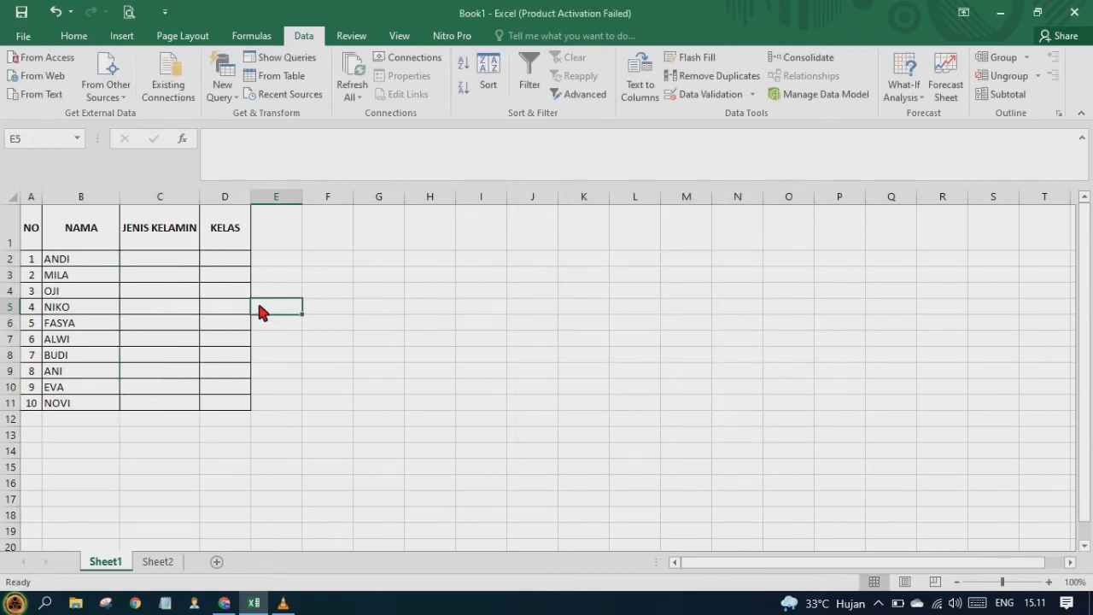
# Choose LAKI-LAKI in C2 and PEREMPUAN in C3 from the new drop-down lists.
pyautogui.click(170, 265)
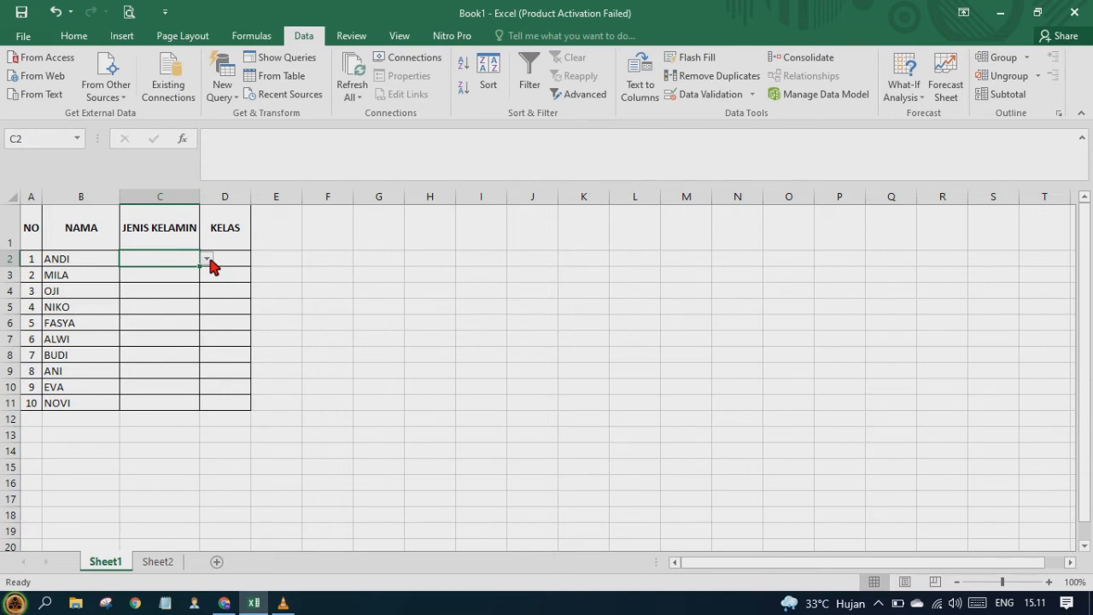
pyautogui.click(207, 259)
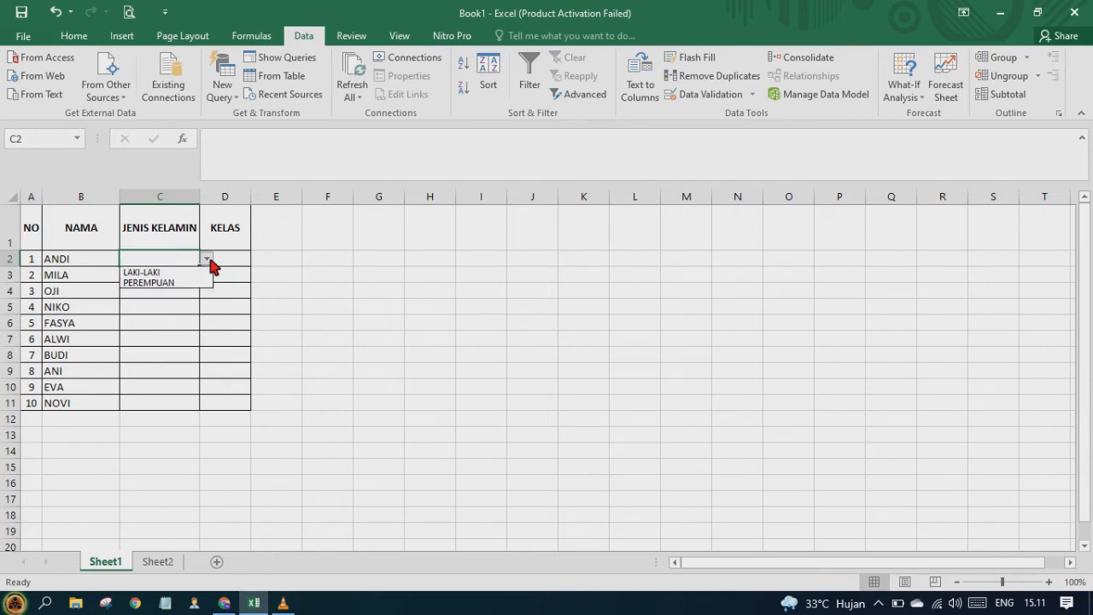
pyautogui.click(158, 272)
pyautogui.click(161, 279)
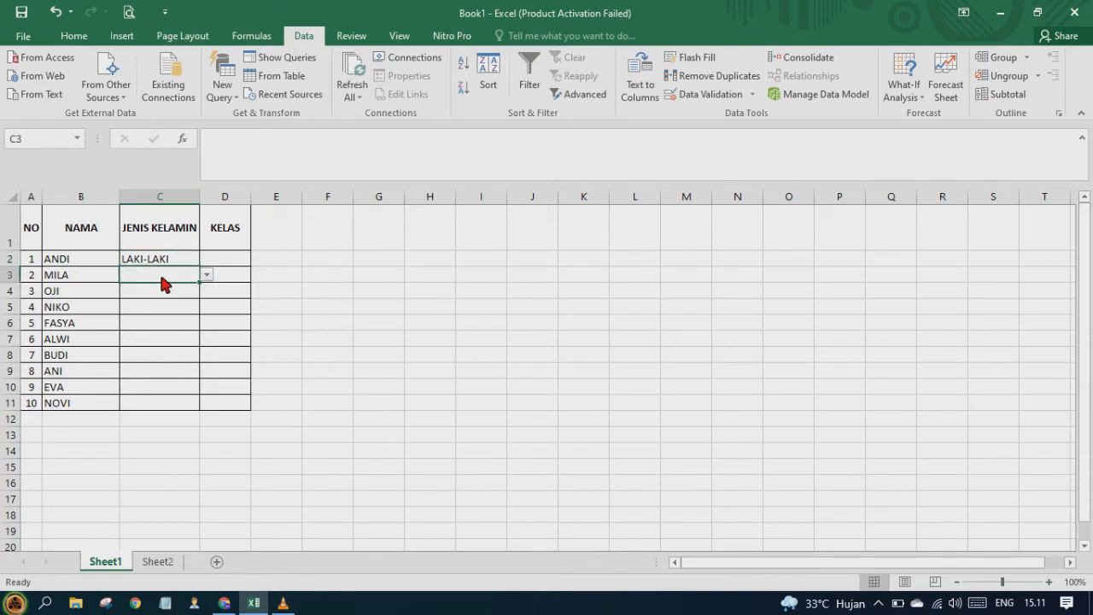
pyautogui.click(206, 275)
pyautogui.click(179, 299)
# Go to the empty Sheet2 to prepare the source data for the KELAS column.
pyautogui.click(237, 262)
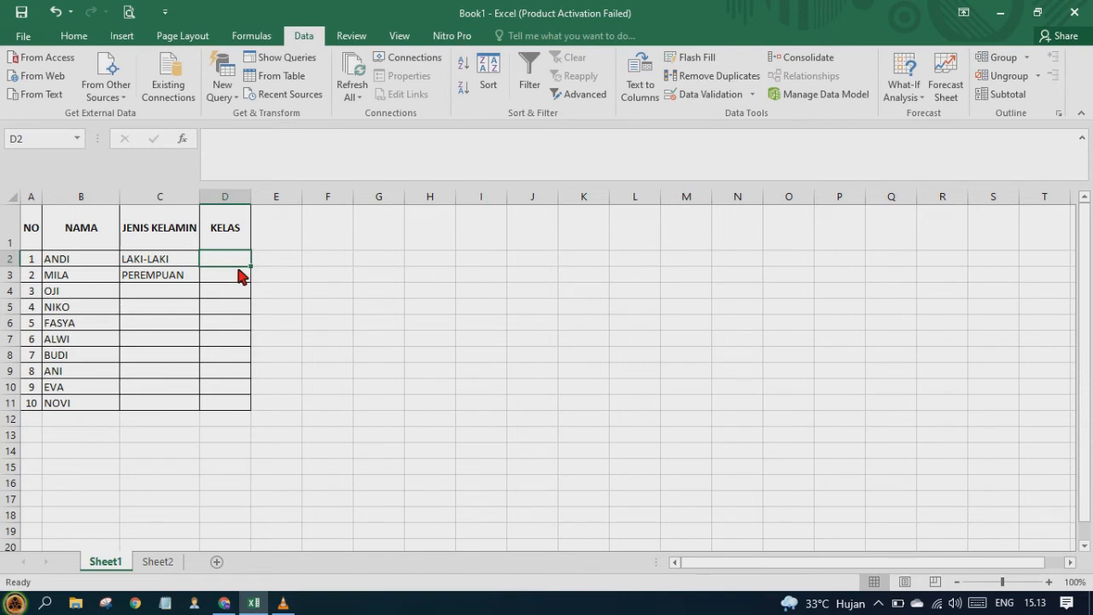
pyautogui.click(156, 562)
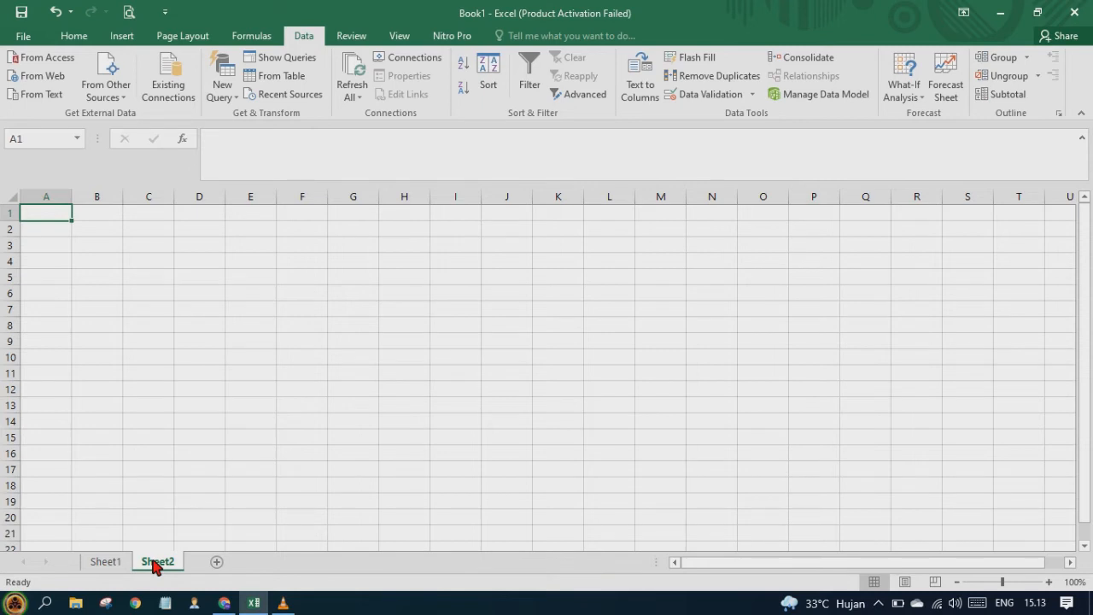
pyautogui.write('1')
pyautogui.press('Return')
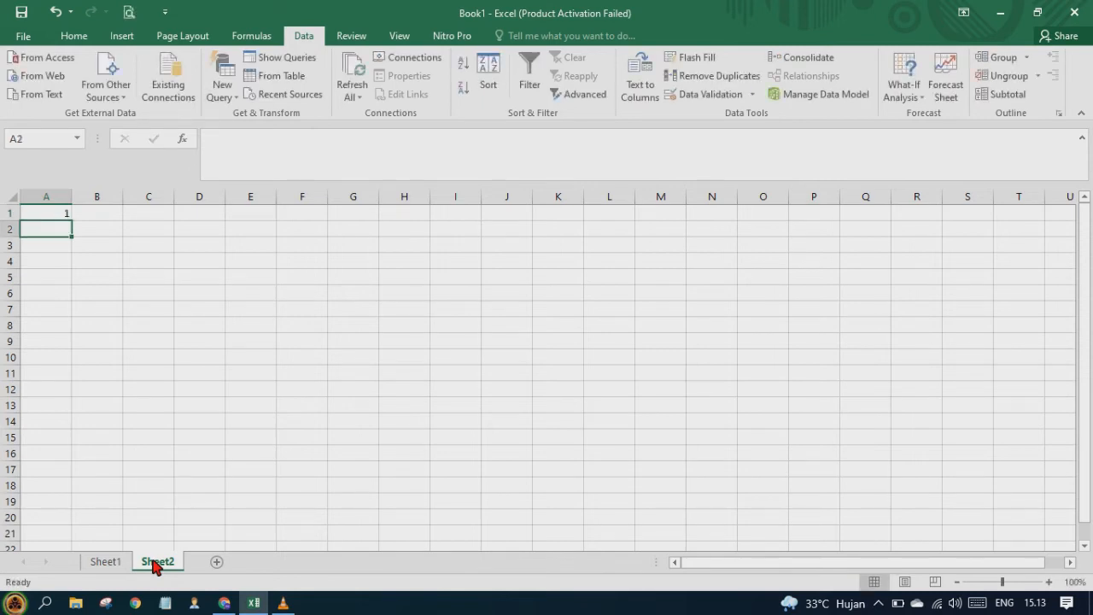
pyautogui.write('2')
pyautogui.press('BackSpace')
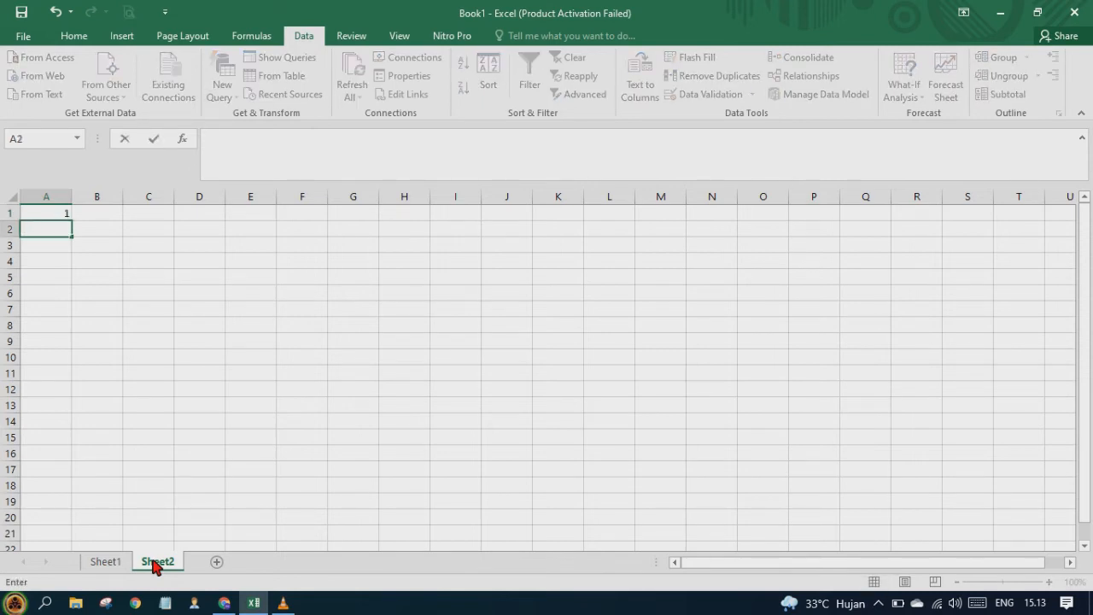
pyautogui.press('Escape')
pyautogui.press('Right')
pyautogui.press('Up')
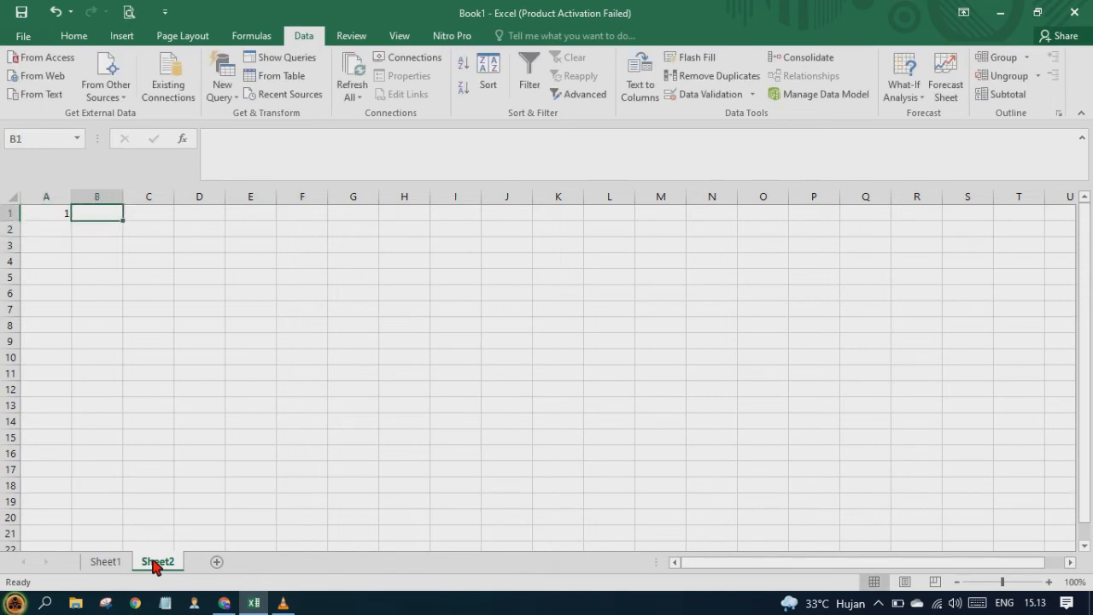
# Enter SATU, DUA, TIGA, EMPAT, LIMA and ENAM in cells A1 to A6 of Sheet2.
pyautogui.press('Left')
pyautogui.write('SATU')
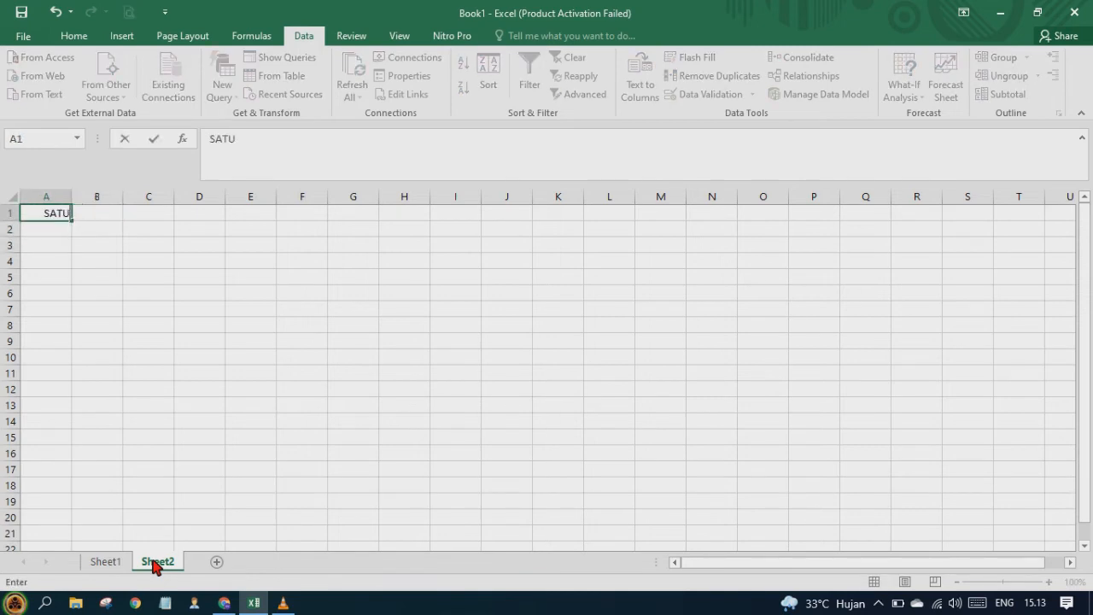
pyautogui.press('Return')
pyautogui.write('DUA')
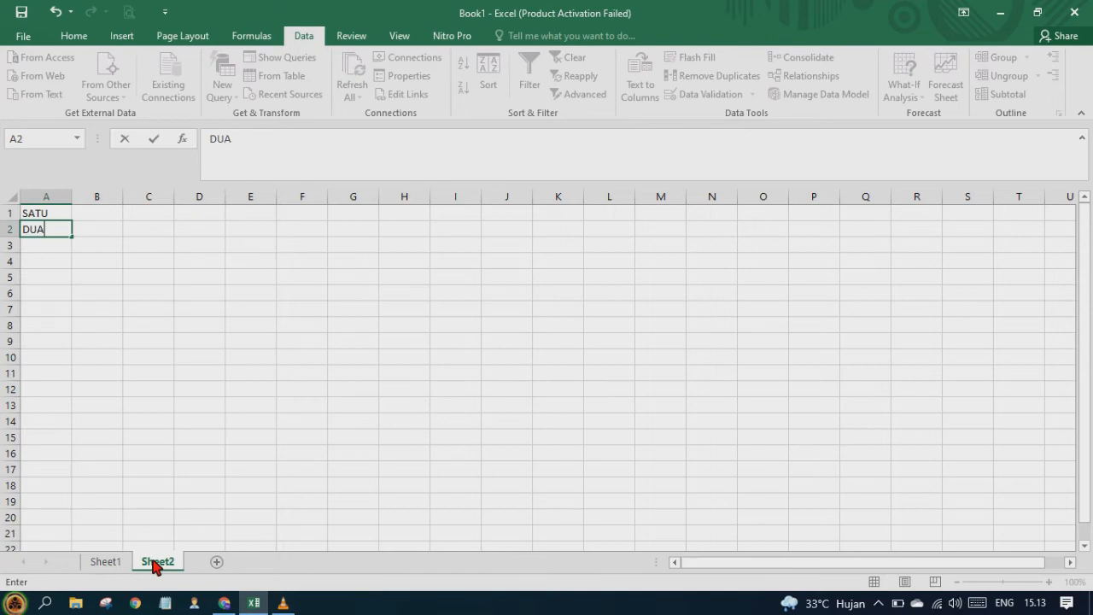
pyautogui.press('Return')
pyautogui.write('TIG')
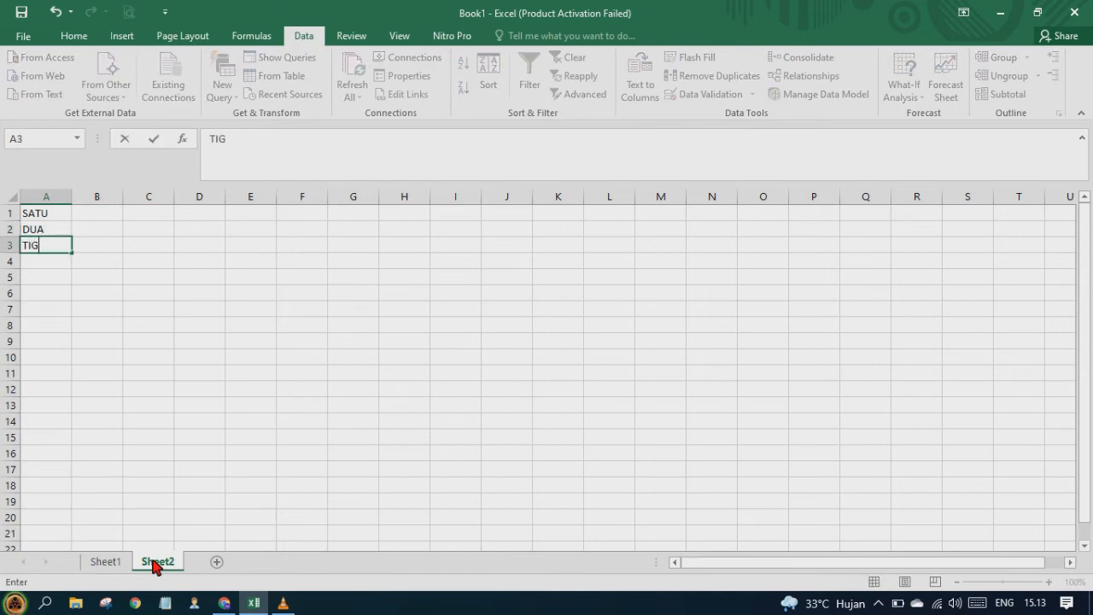
pyautogui.write('A')
pyautogui.press('Return')
pyautogui.write('E')
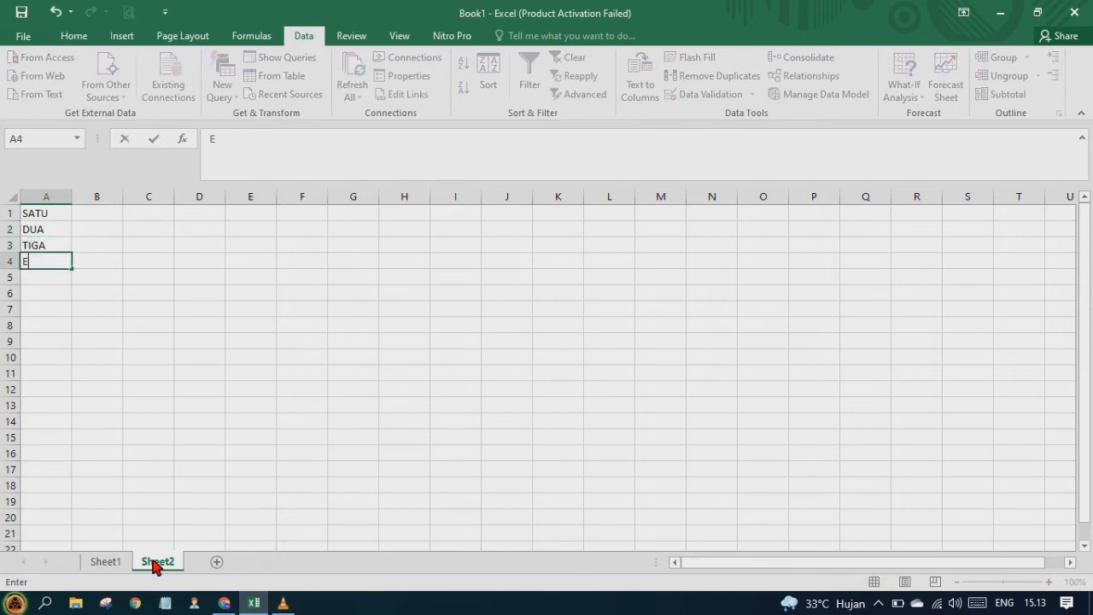
pyautogui.write('MPAT')
pyautogui.press('Return')
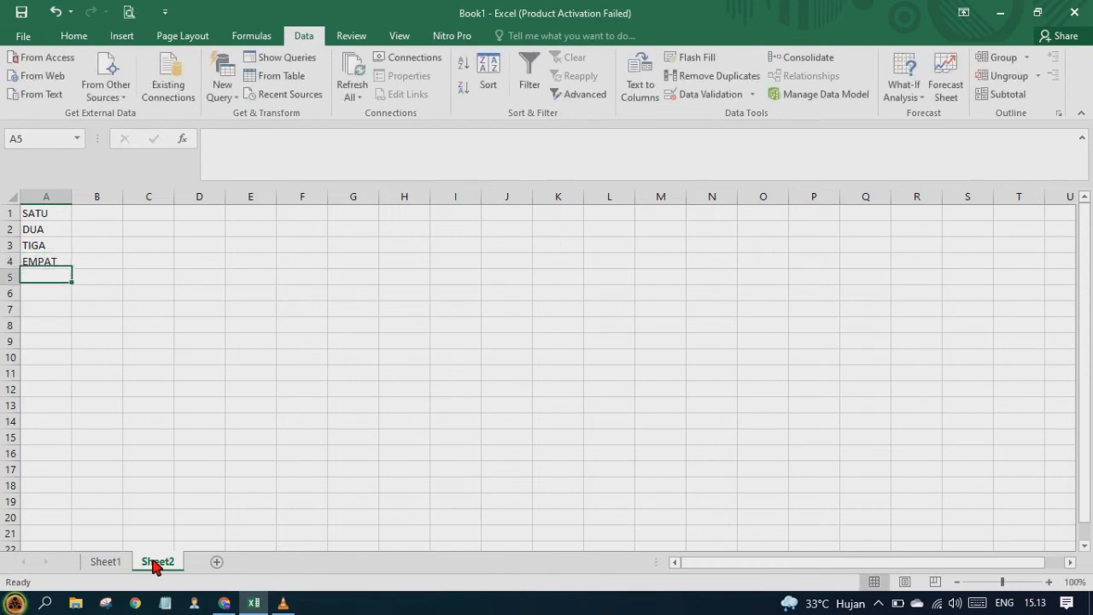
pyautogui.write('LIMA')
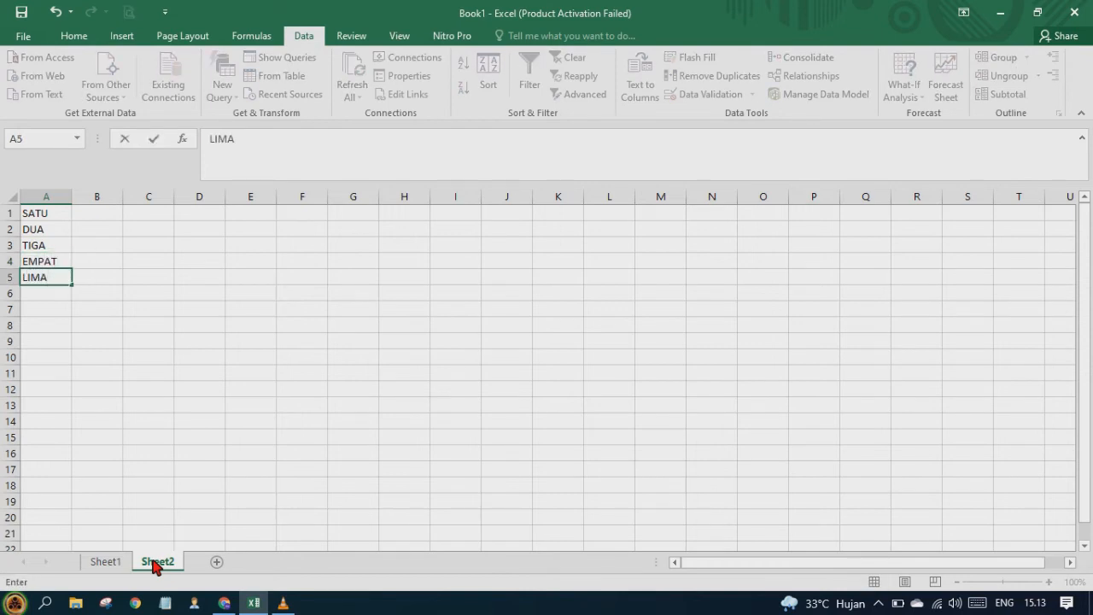
pyautogui.press('Return')
pyautogui.write('E')
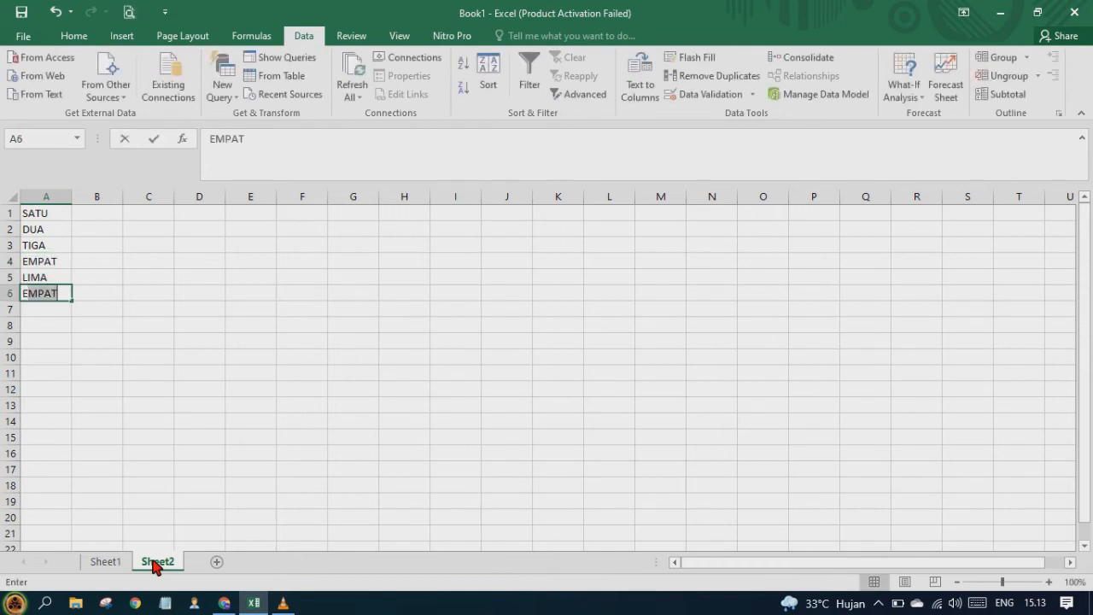
pyautogui.write('NAM')
pyautogui.press('Return')
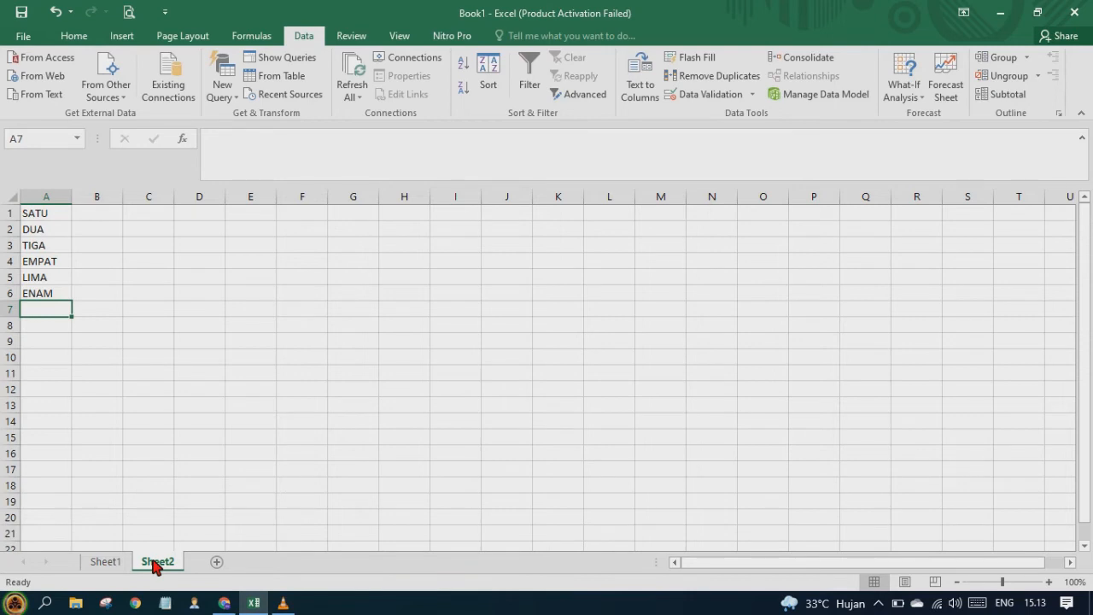
# Copy the class names in A1:A6 of Sheet2.
pyautogui.moveTo(34, 212); pyautogui.dragTo(46, 309)
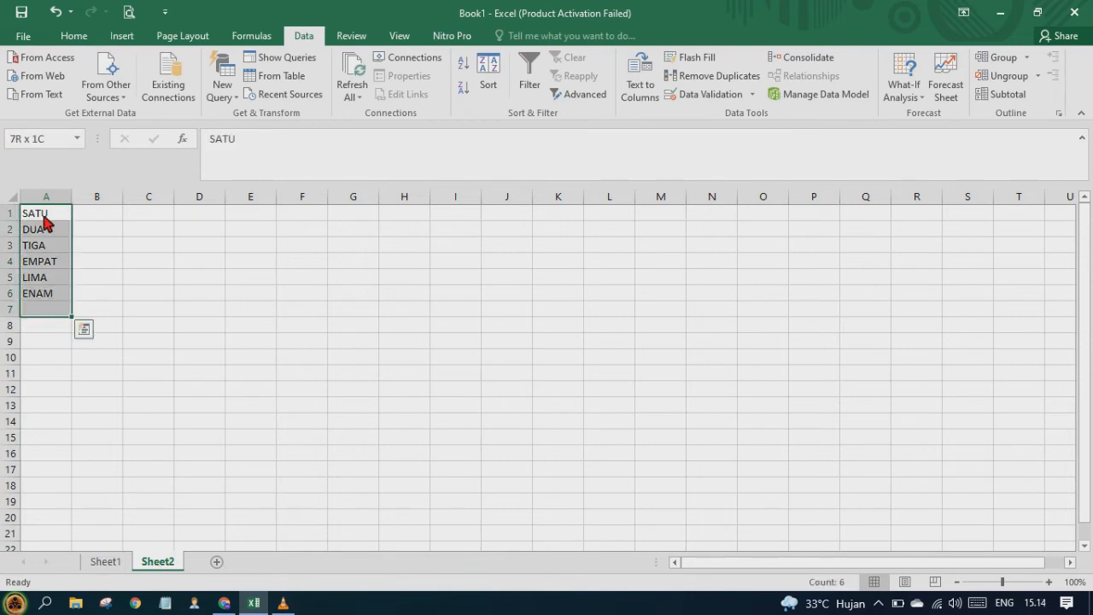
pyautogui.hotkey('shift', 'Up')
pyautogui.hotkey('ctrl', 'c')
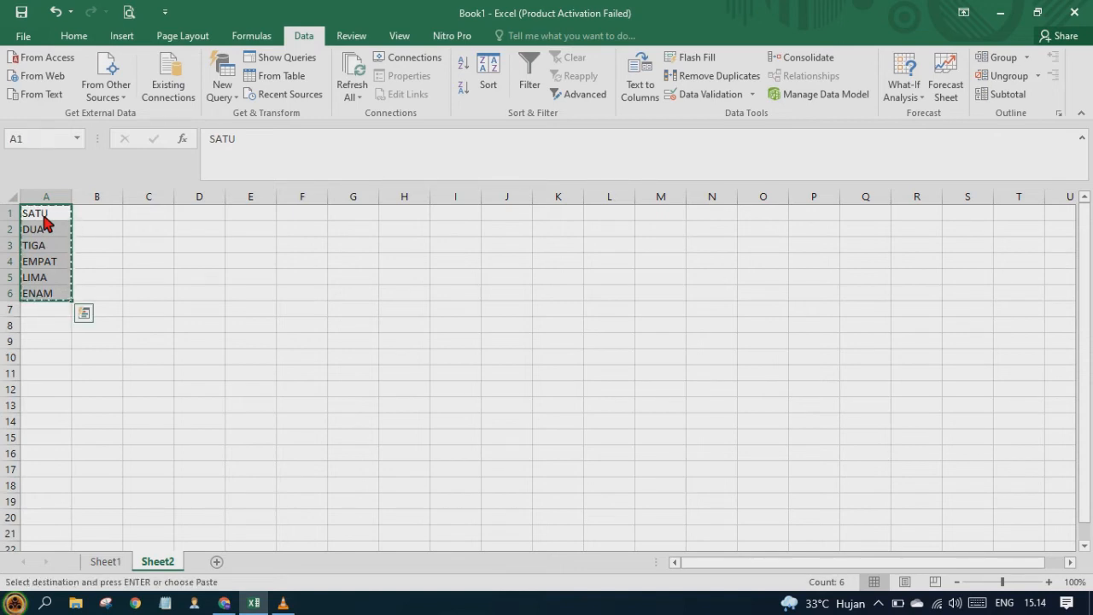
# Start a formula in the KELAS cell D2 of Sheet1 that refers to the class names in Sheet2 A1:A6.
pyautogui.hotkey('ctrl', 'pageup')
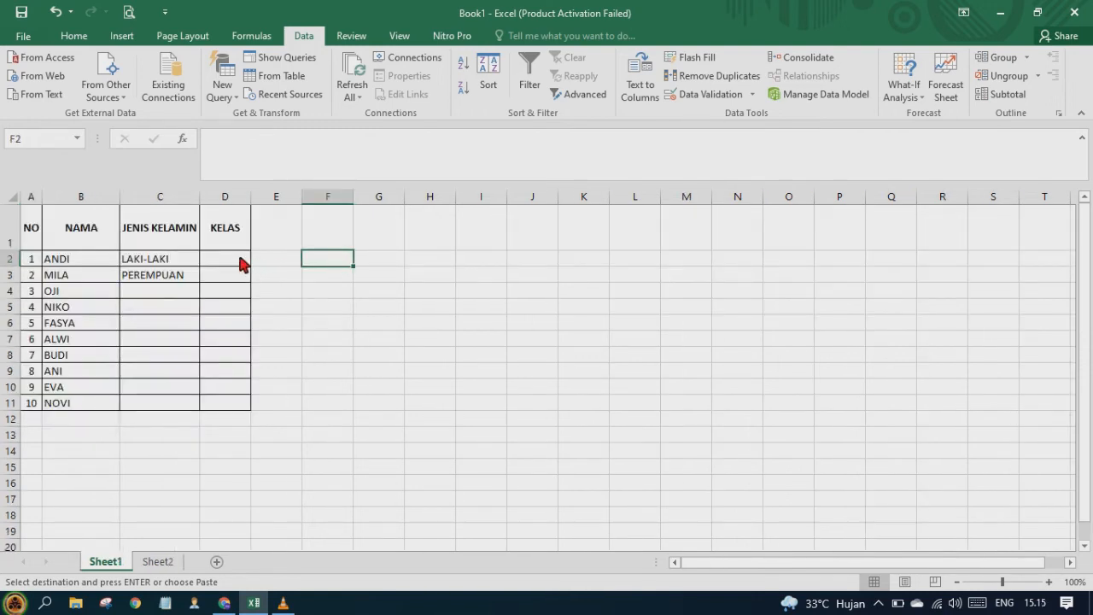
pyautogui.click(240, 262)
pyautogui.write('=')
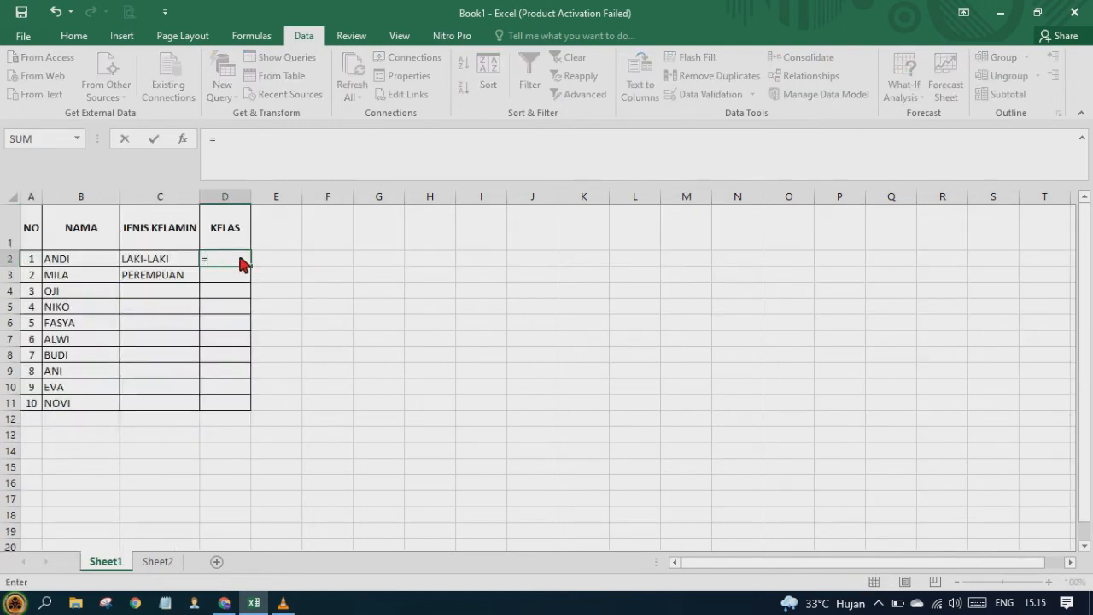
pyautogui.click(162, 561)
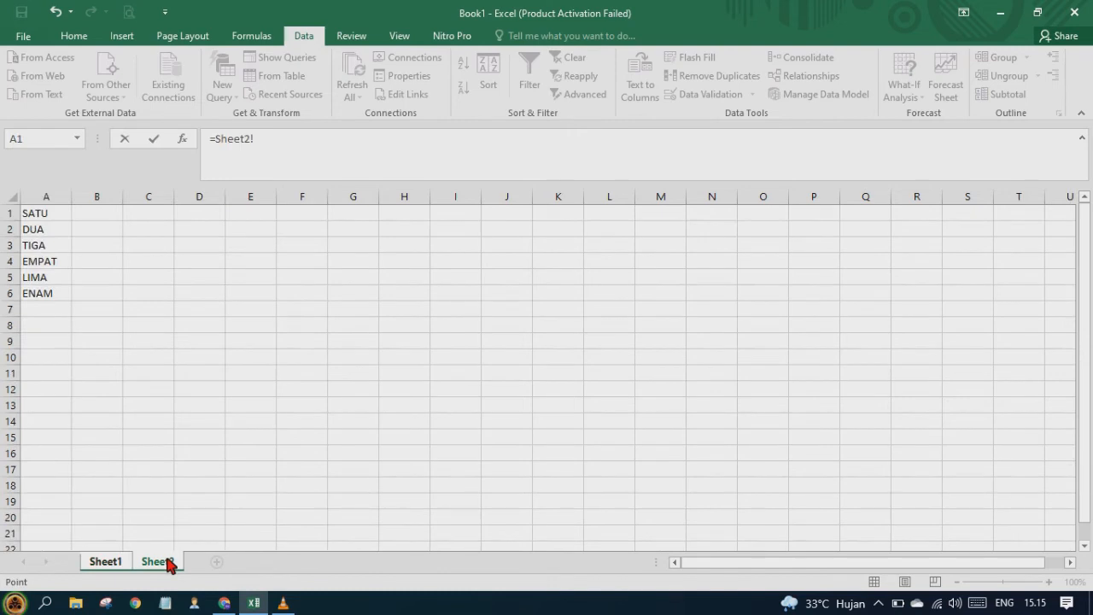
pyautogui.click(48, 220)
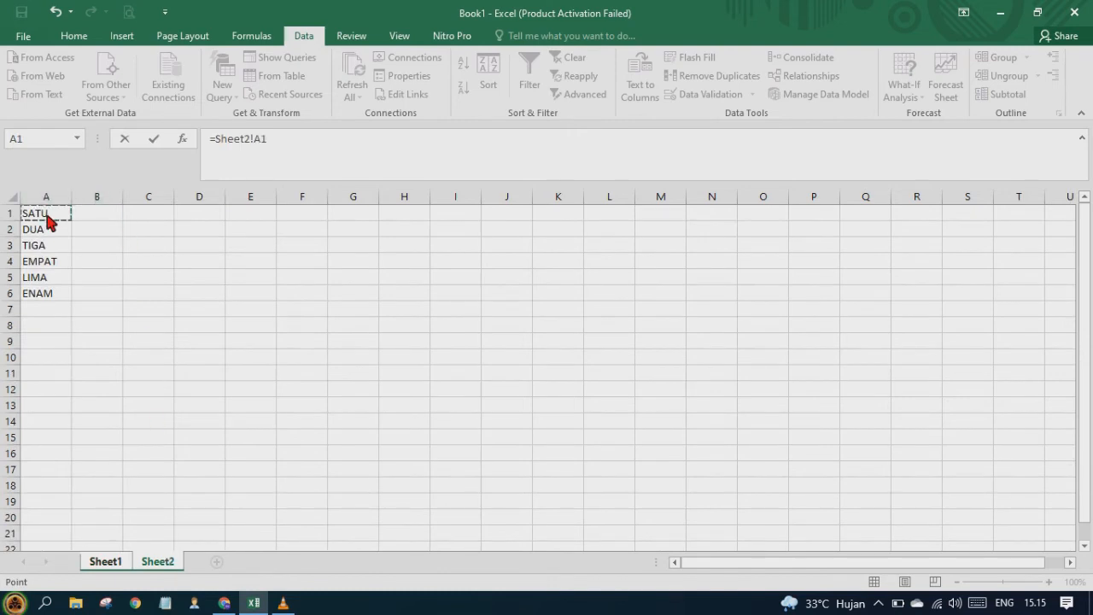
pyautogui.hotkey('shift', 'Down')
pyautogui.hotkey('shift', 'Down')
pyautogui.hotkey('shift', 'Down')
pyautogui.hotkey('shift', 'Down')
pyautogui.hotkey('shift', 'Down')
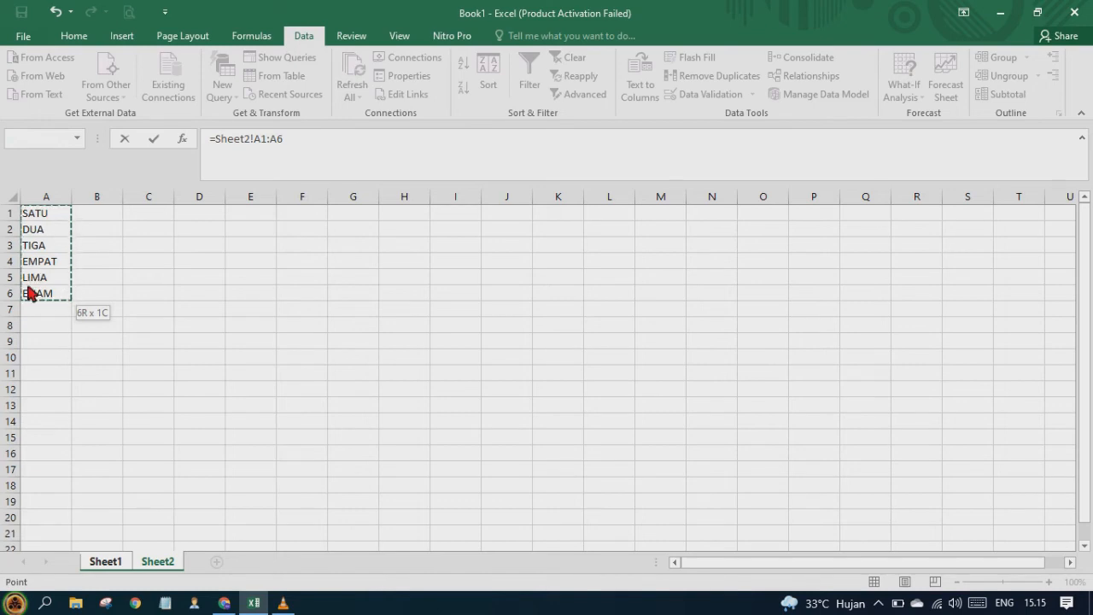
# Make both cell references absolute so the formula reads =Sheet2!$A$1:$A$6, and enter it in D2.
pyautogui.click(284, 138)
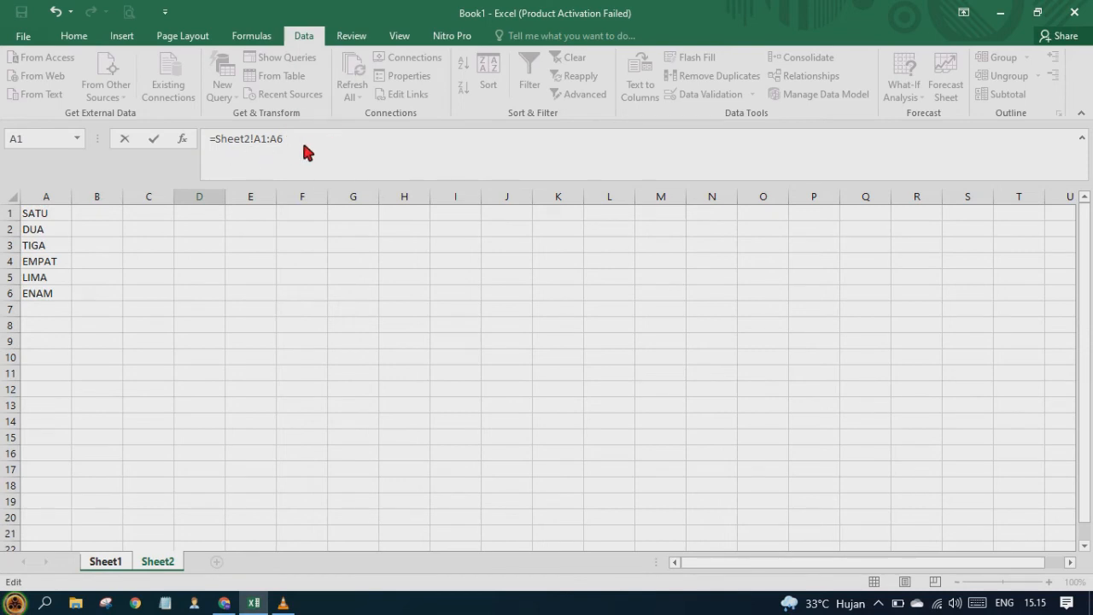
pyautogui.press('Left')
pyautogui.press('Left')
pyautogui.press('F4')
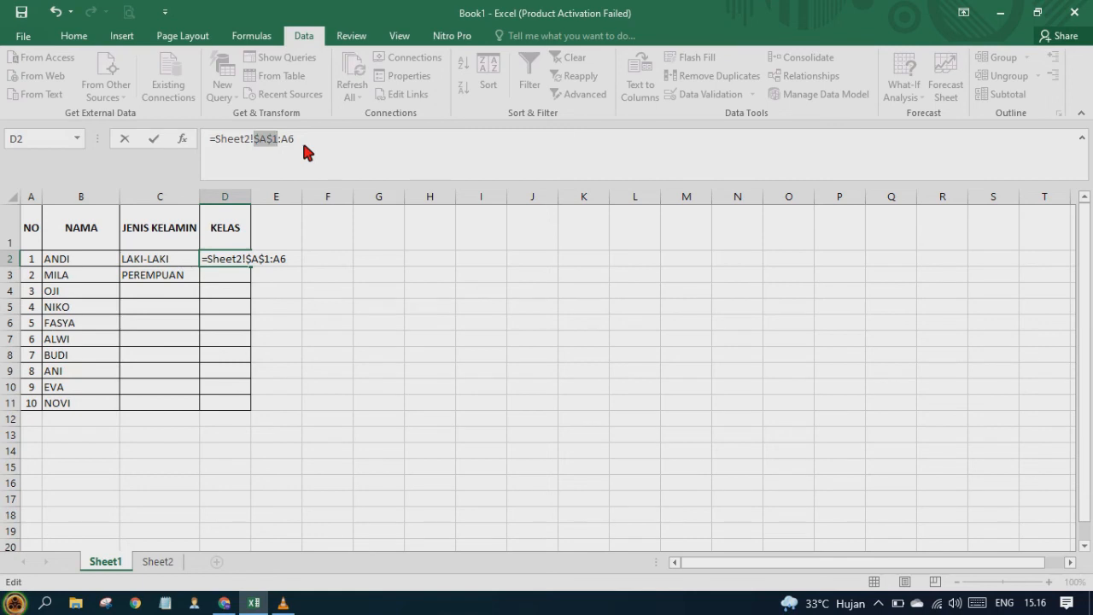
pyautogui.click(303, 139)
pyautogui.press('F4')
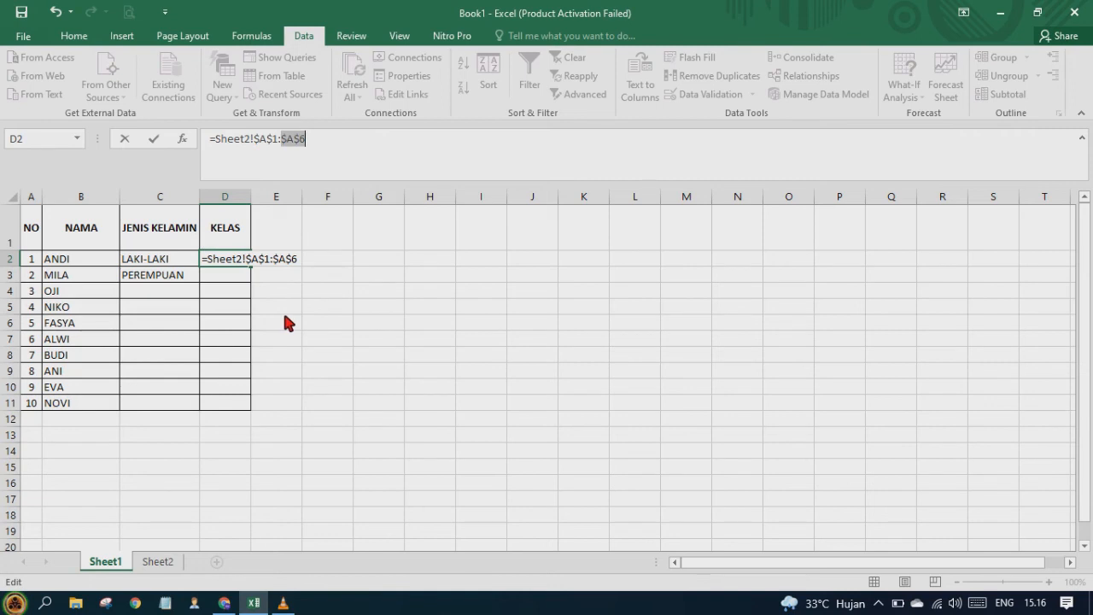
pyautogui.press('Return')
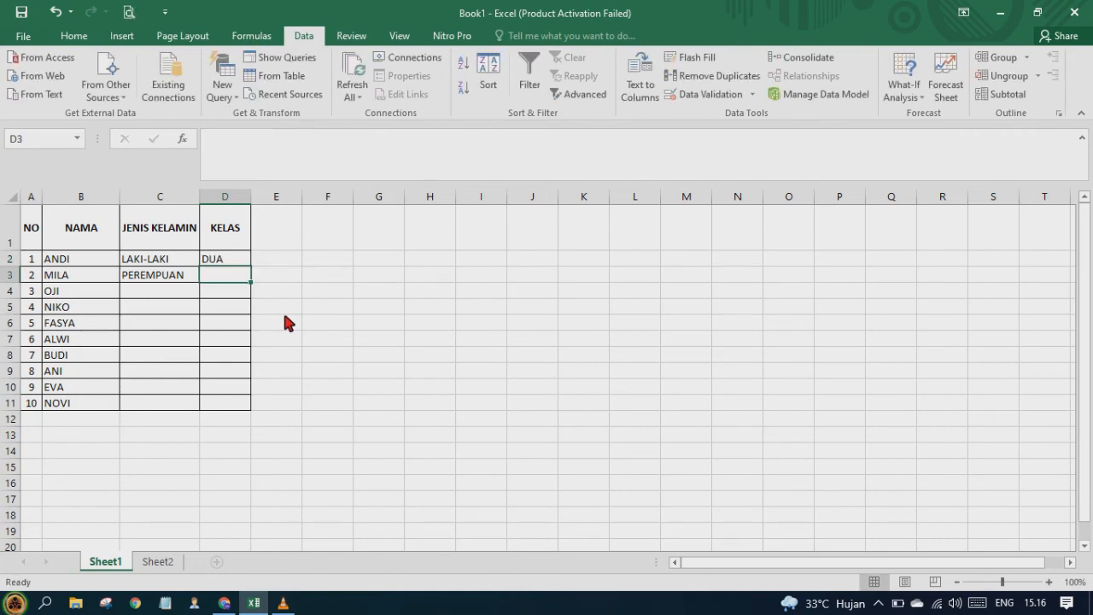
# Select the KELAS cells D2:D11.
pyautogui.click(229, 261)
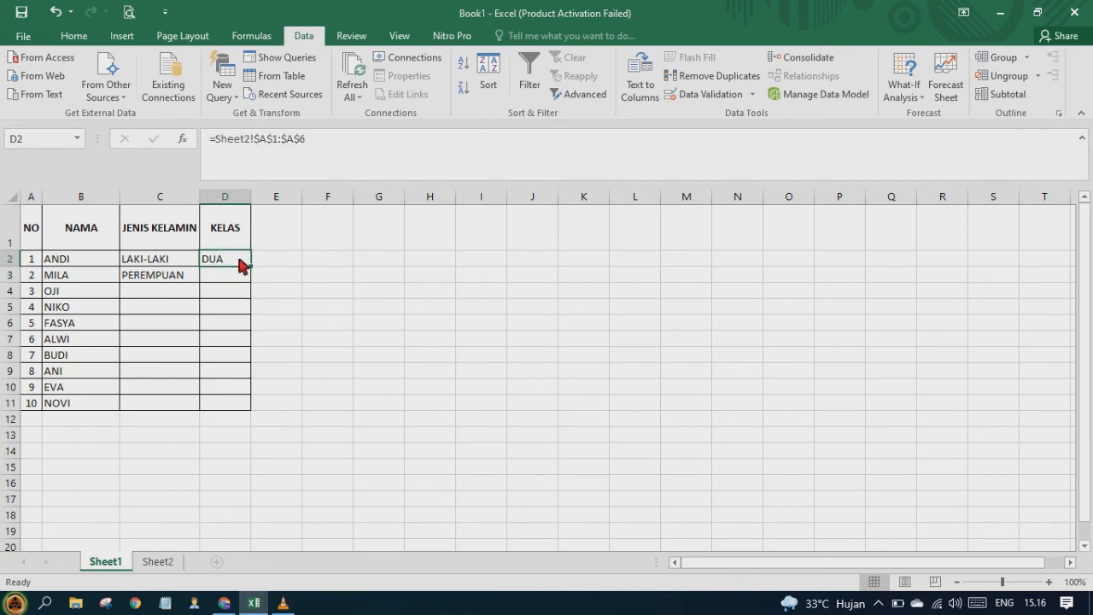
pyautogui.hotkey('shift', 'Down')
pyautogui.hotkey('shift', 'Down')
pyautogui.hotkey('shift', 'Down')
pyautogui.hotkey('shift', 'Down')
pyautogui.hotkey('shift', 'Down')
pyautogui.hotkey('shift', 'Down')
pyautogui.hotkey('shift', 'Down')
pyautogui.hotkey('shift', 'Down')
pyautogui.hotkey('shift', 'Down')
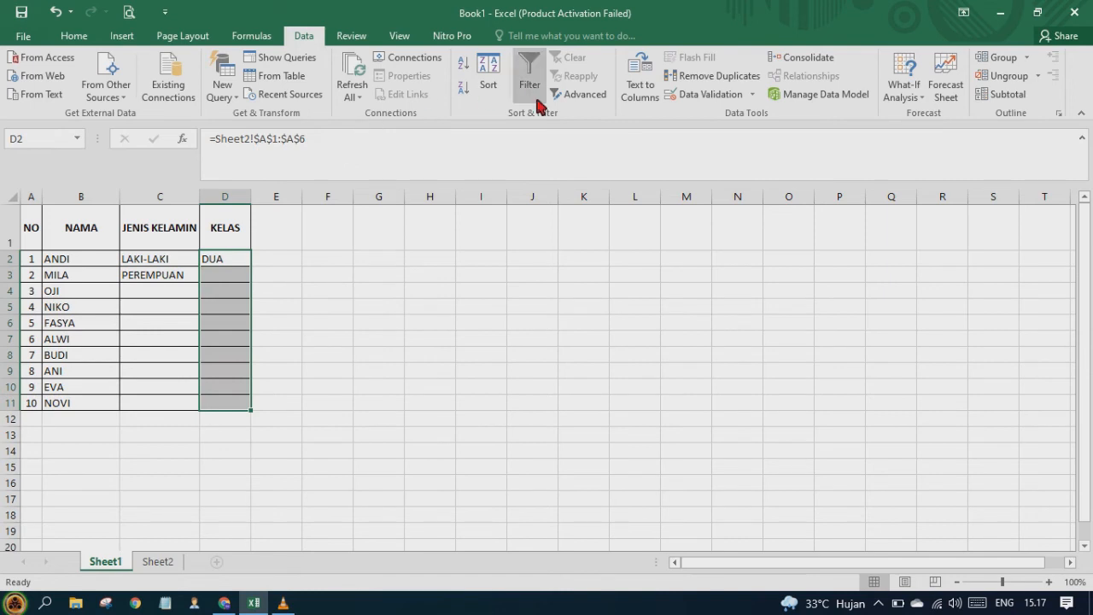
pyautogui.click(708, 94)
pyautogui.click(666, 272)
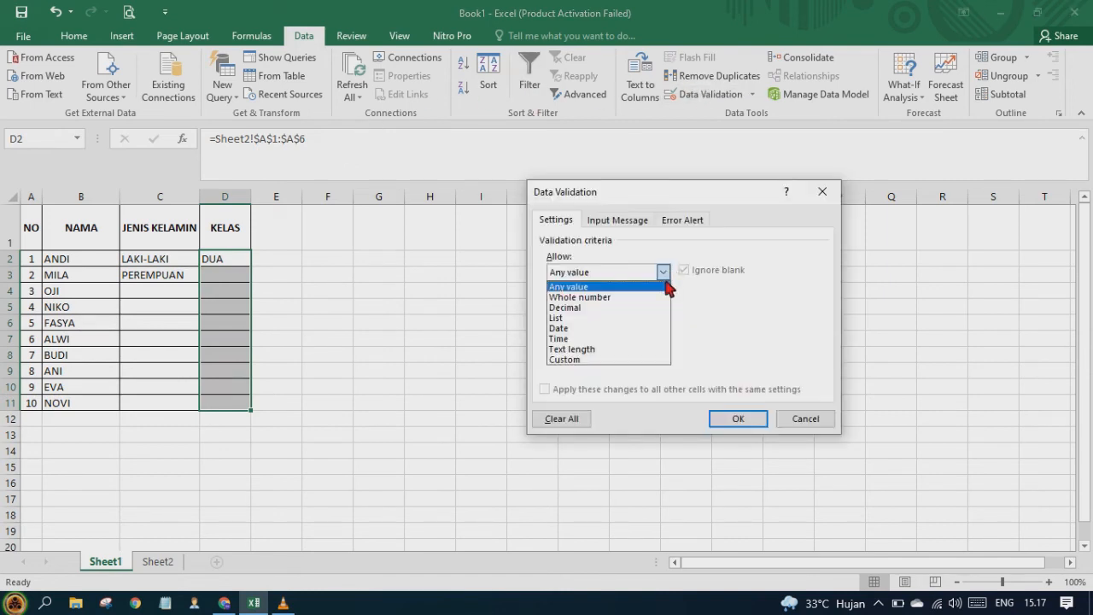
pyautogui.click(644, 319)
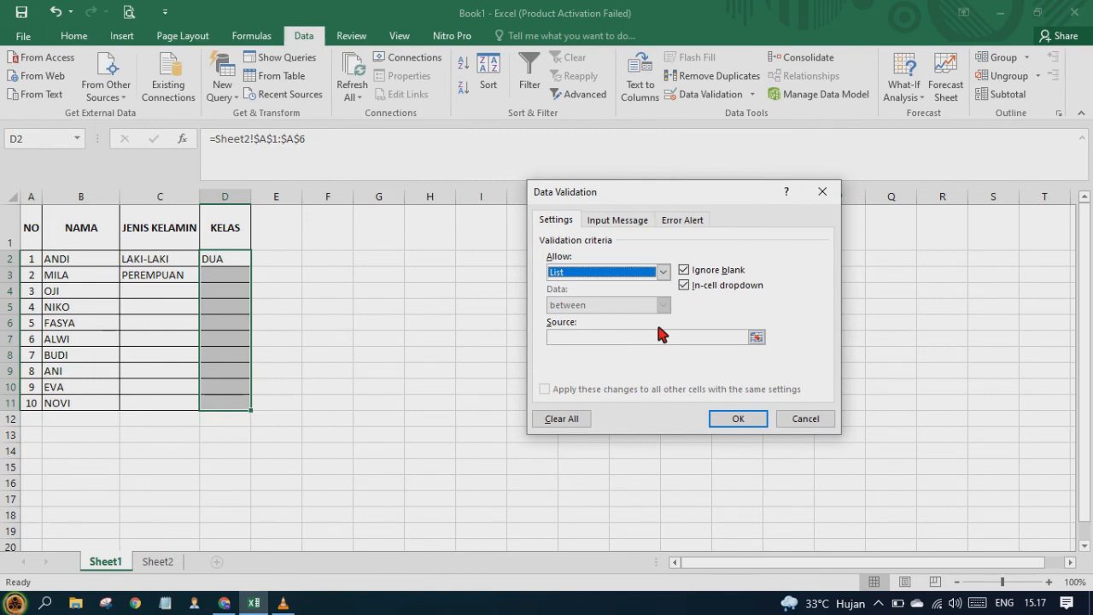
pyautogui.click(662, 335)
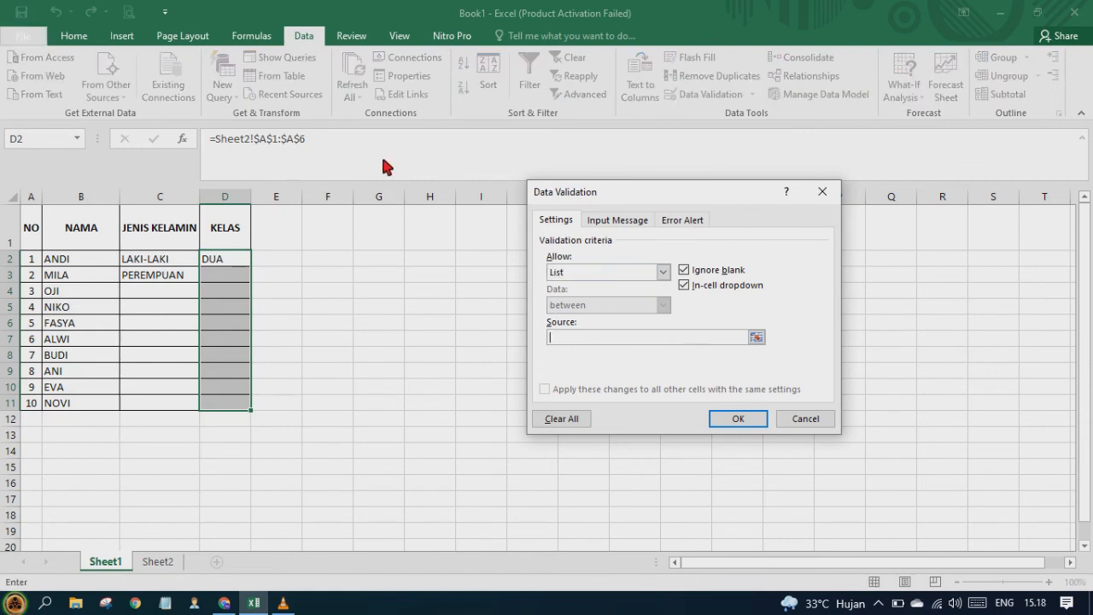
pyautogui.click(796, 416)
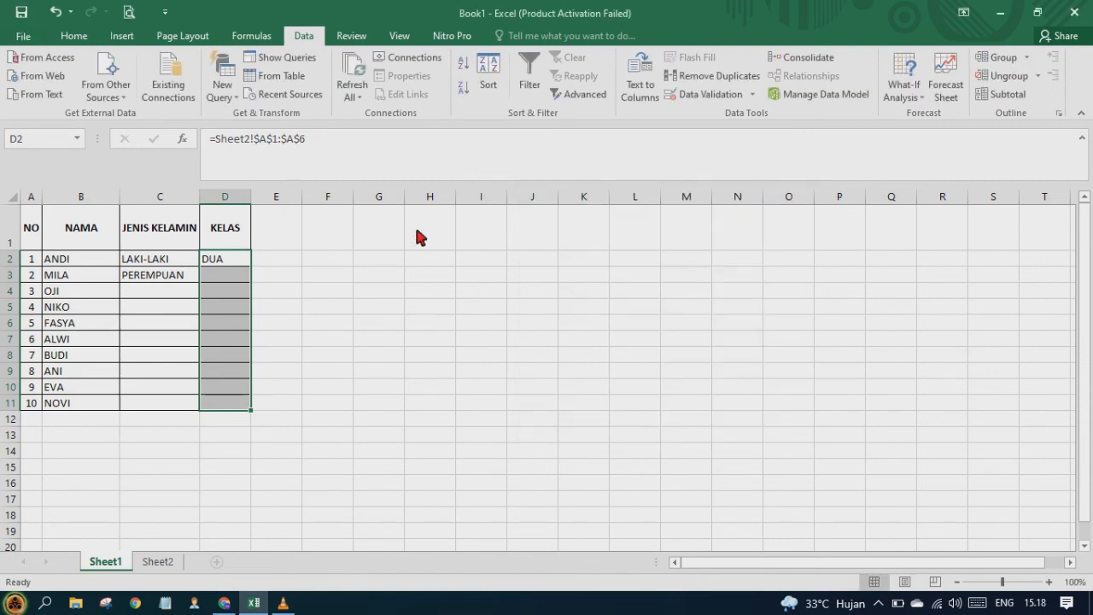
# Copy the full formula text =Sheet2!$A$1:$A$6 from cell D2.
pyautogui.click(332, 140)
pyautogui.hotkey('shift', 'Left')
pyautogui.hotkey('shift', 'Left')
pyautogui.hotkey('shift', 'Left')
pyautogui.hotkey('shift', 'Left')
pyautogui.hotkey('shift', 'Left')
pyautogui.hotkey('shift', 'Left')
pyautogui.hotkey('shift', 'Left')
pyautogui.hotkey('shift', 'Left')
pyautogui.hotkey('shift', 'Left')
pyautogui.hotkey('shift', 'Left')
pyautogui.hotkey('shift', 'Left')
pyautogui.hotkey('shift', 'Left')
pyautogui.hotkey('shift', 'Left')
pyautogui.hotkey('shift', 'Left')
pyautogui.hotkey('shift', 'Left')
pyautogui.hotkey('shift', 'Left')
pyautogui.hotkey('shift', 'Left')
pyautogui.hotkey('ctrl', 'c')
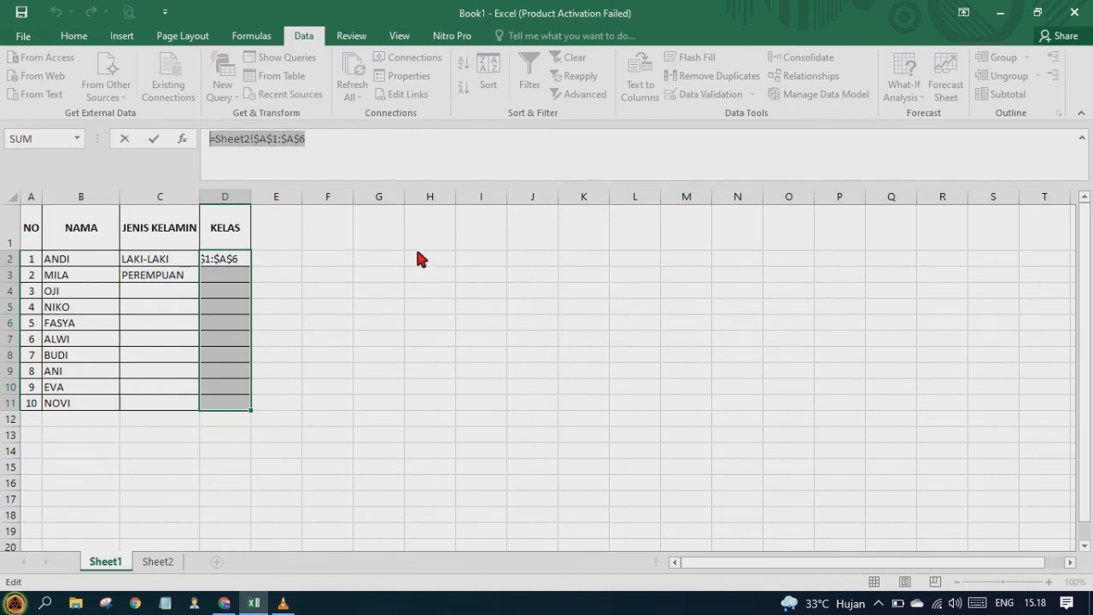
pyautogui.click(393, 296)
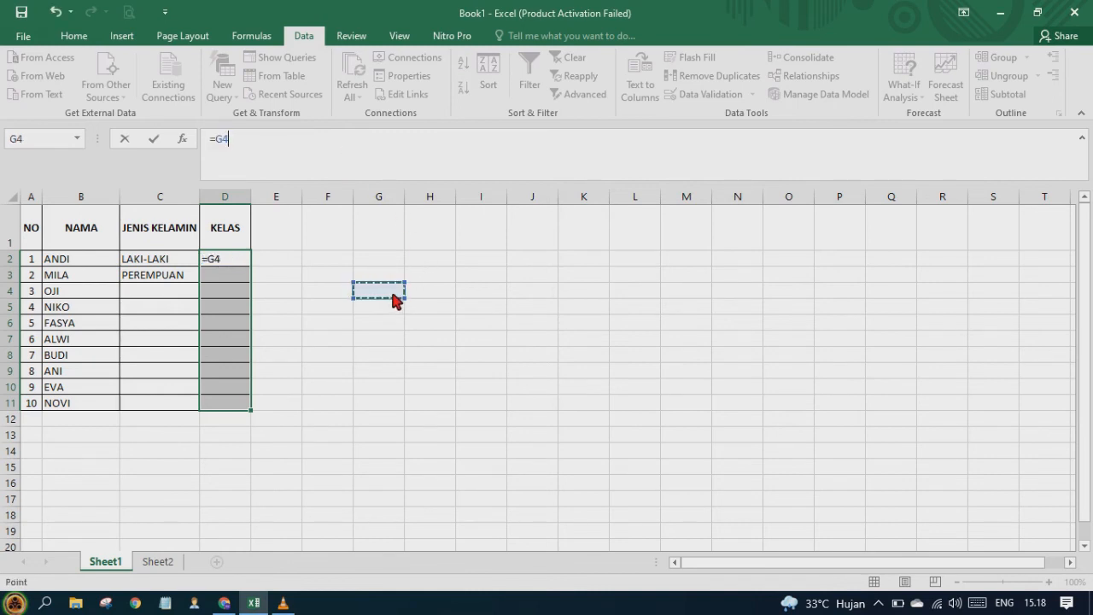
pyautogui.press('Return')
pyautogui.click(394, 295)
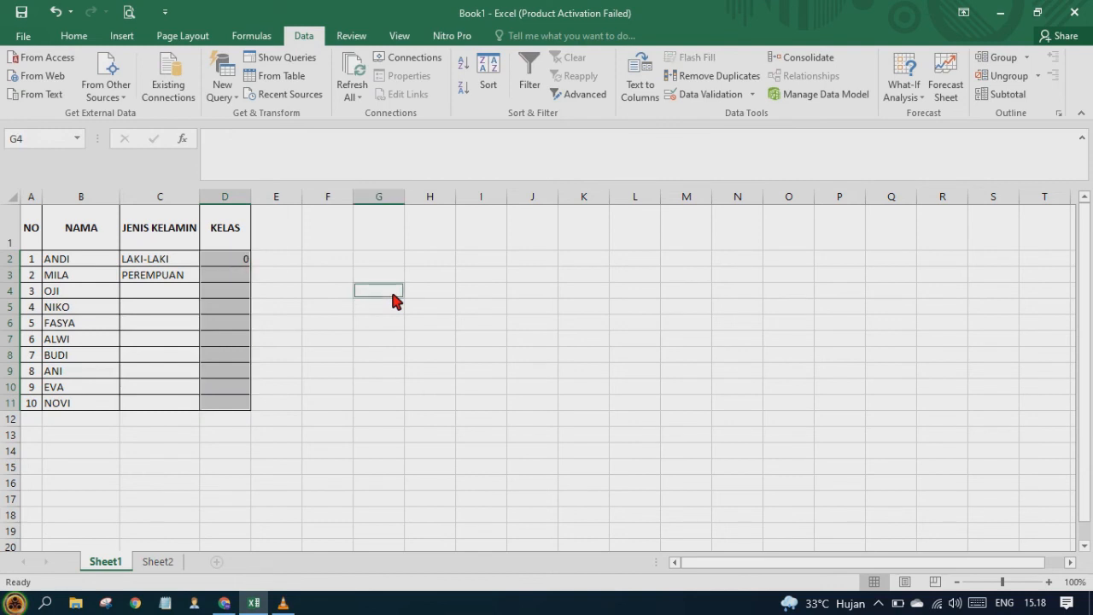
pyautogui.hotkey('ctrl', 'z')
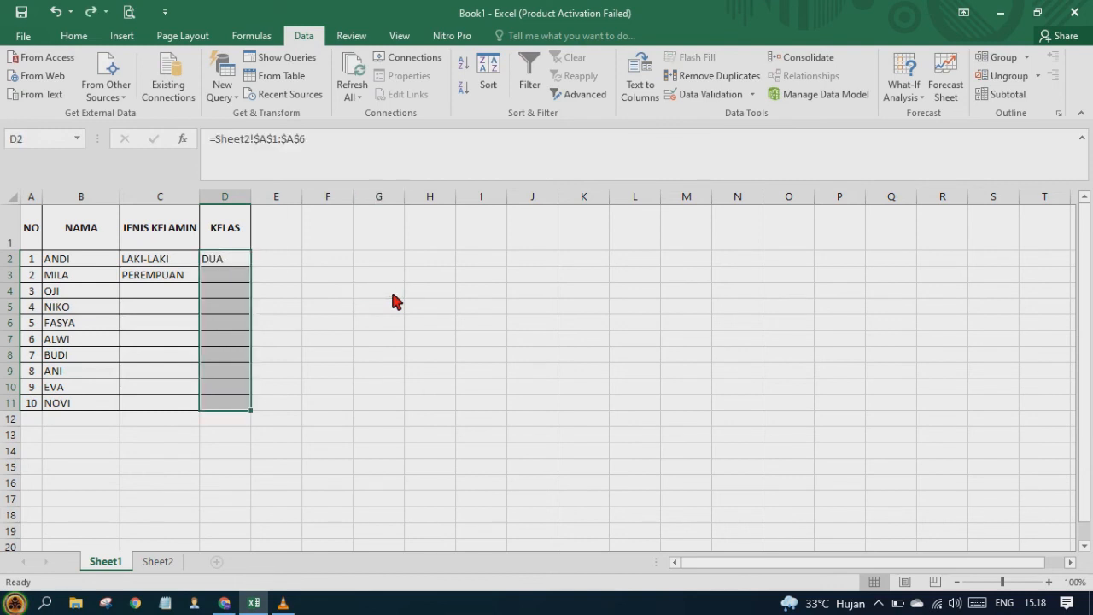
# Apply List data validation to D2:D11 with the copied source =Sheet2!$A$1:$A$6.
pyautogui.click(710, 95)
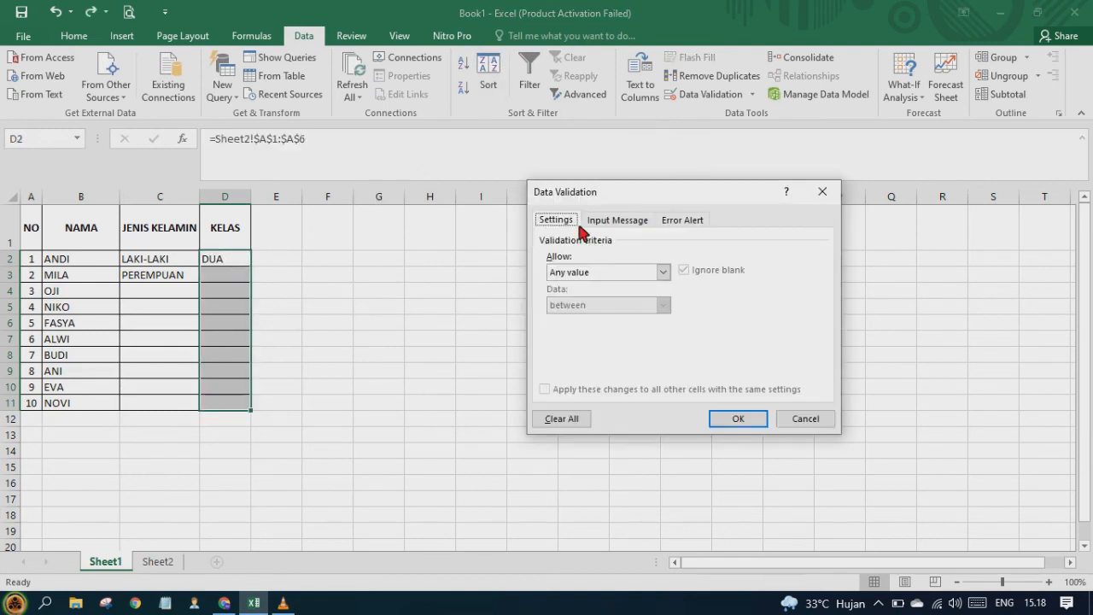
pyautogui.click(664, 270)
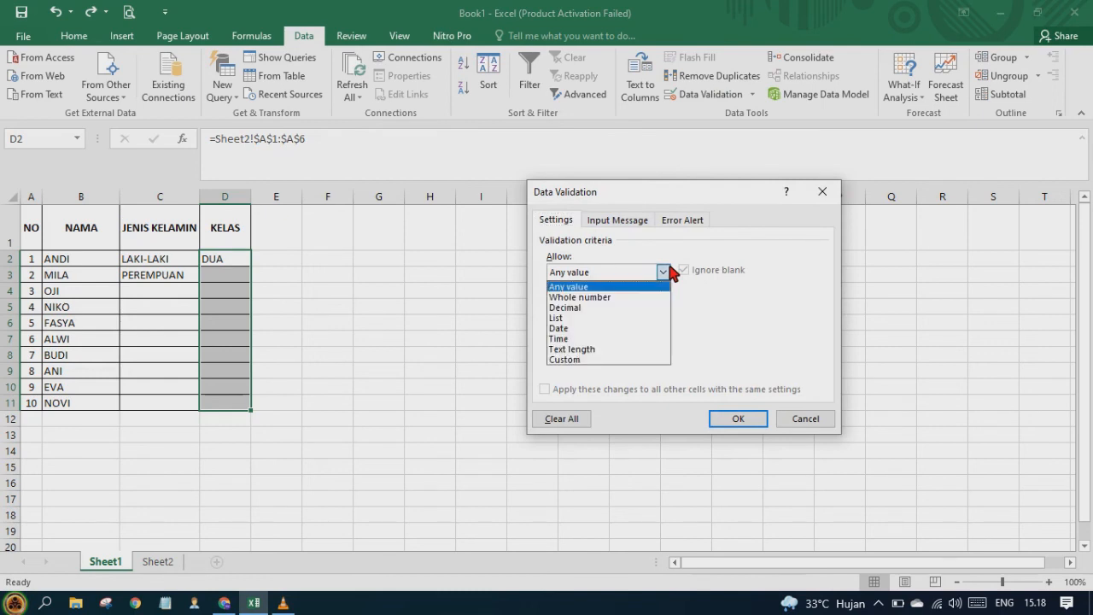
pyautogui.click(637, 317)
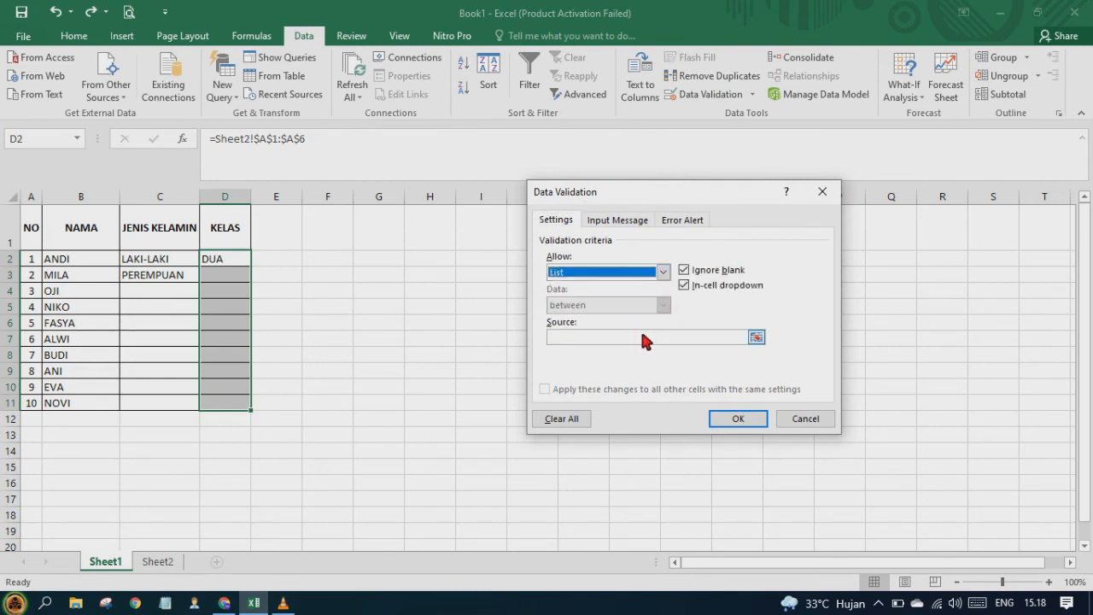
pyautogui.click(641, 336)
pyautogui.hotkey('ctrl', 'v')
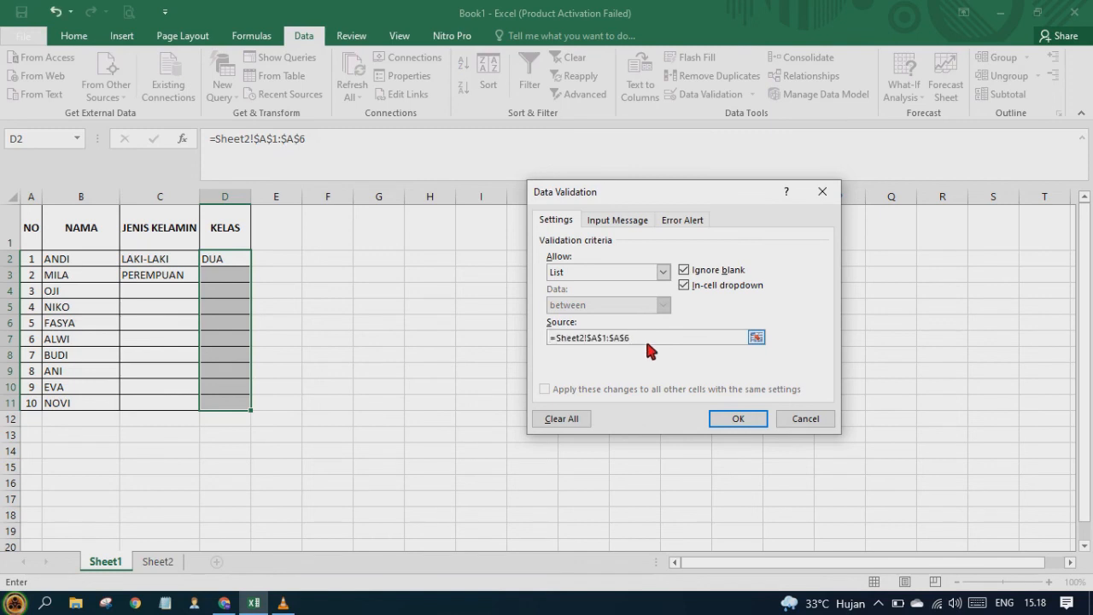
pyautogui.click(729, 418)
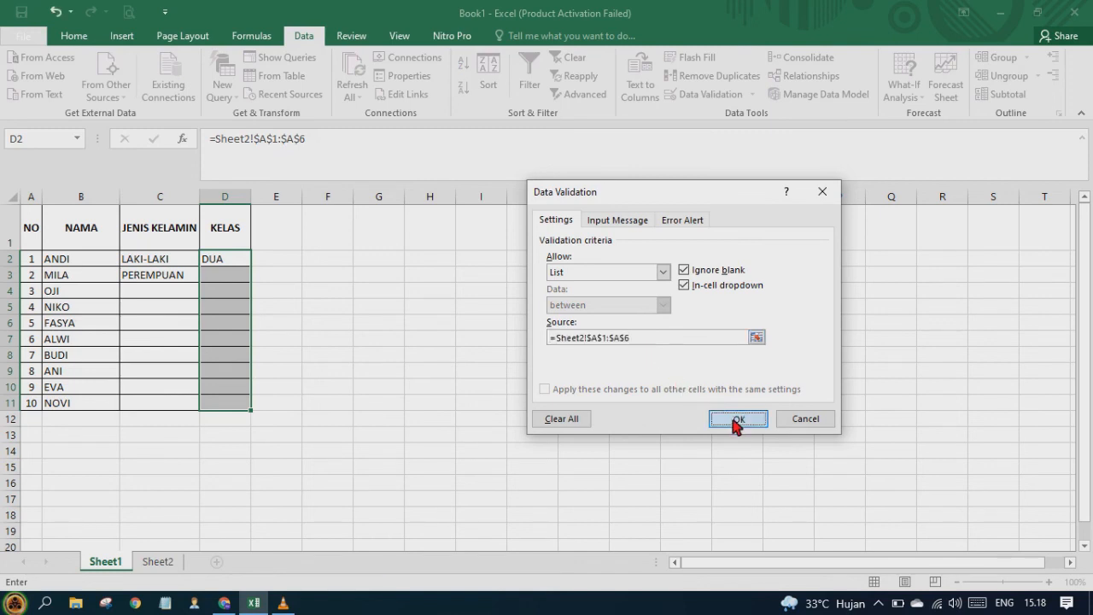
# Choose ENAM from the KELAS drop-down list in cell D3.
pyautogui.click(240, 278)
pyautogui.click(258, 279)
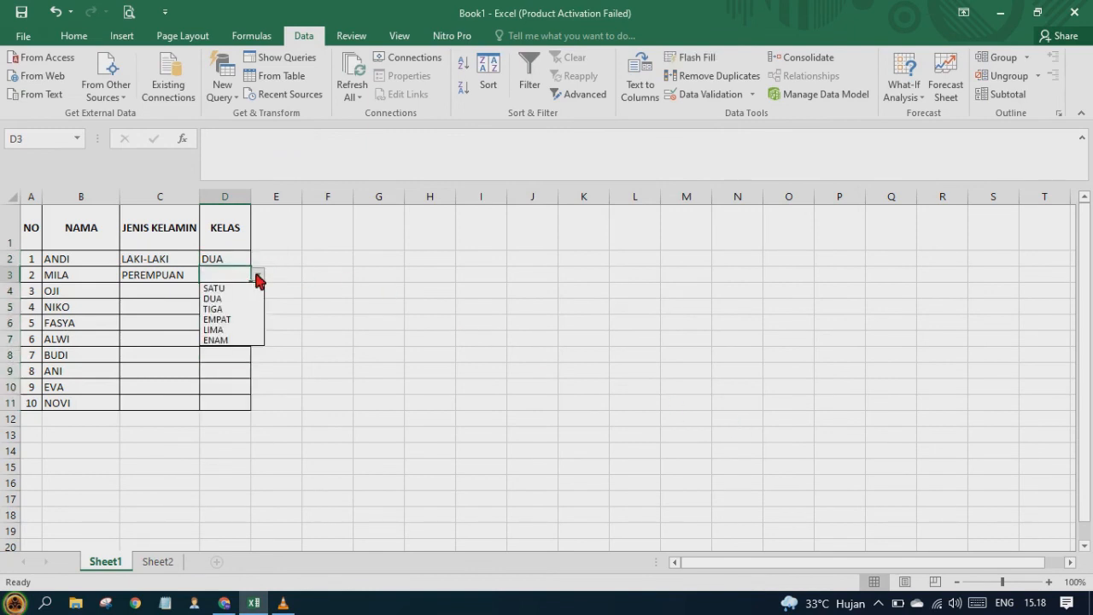
pyautogui.press('Down')
pyautogui.press('Down')
pyautogui.press('Down')
pyautogui.press('Down')
pyautogui.press('Down')
pyautogui.press('Down')
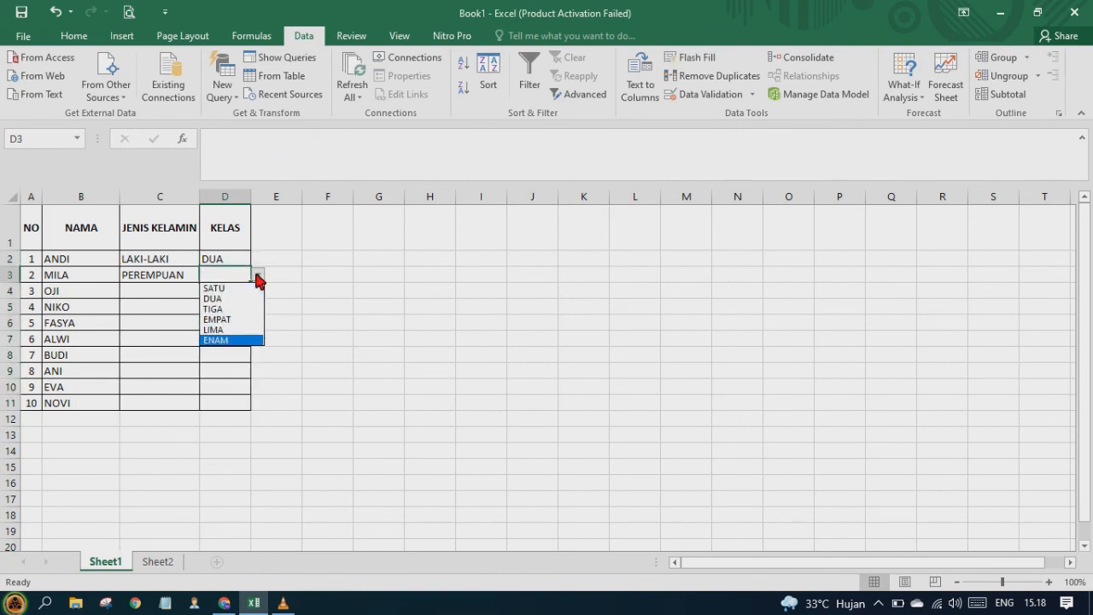
pyautogui.press('Return')
# Fill row 4 from the drop-down lists with LAKI-LAKI for JENIS KELAMIN in C4 and EMPAT for KELAS in D4.
pyautogui.click(167, 295)
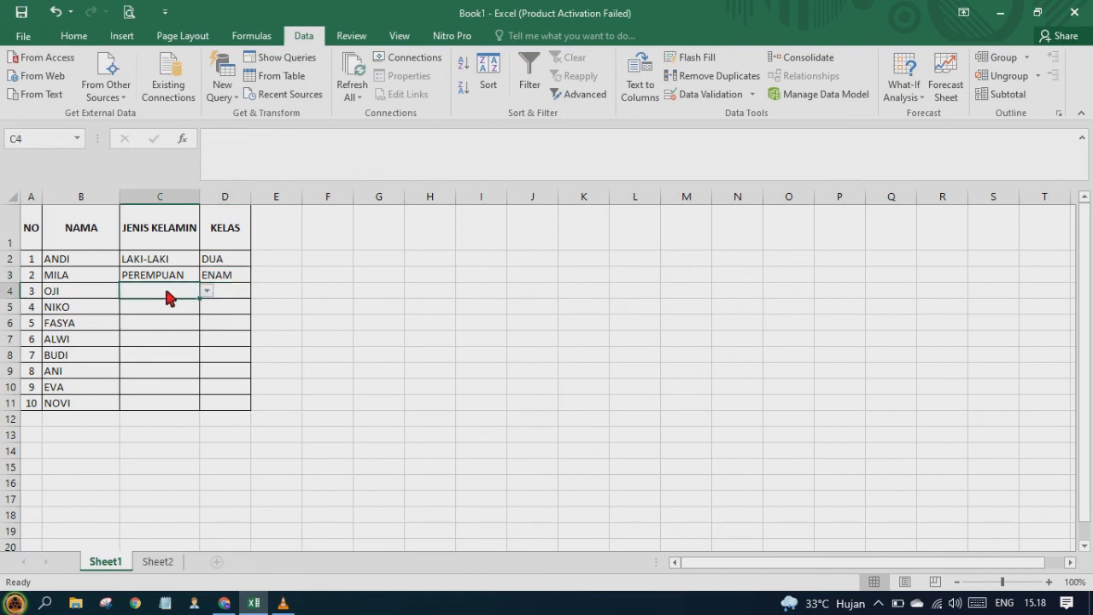
pyautogui.click(207, 291)
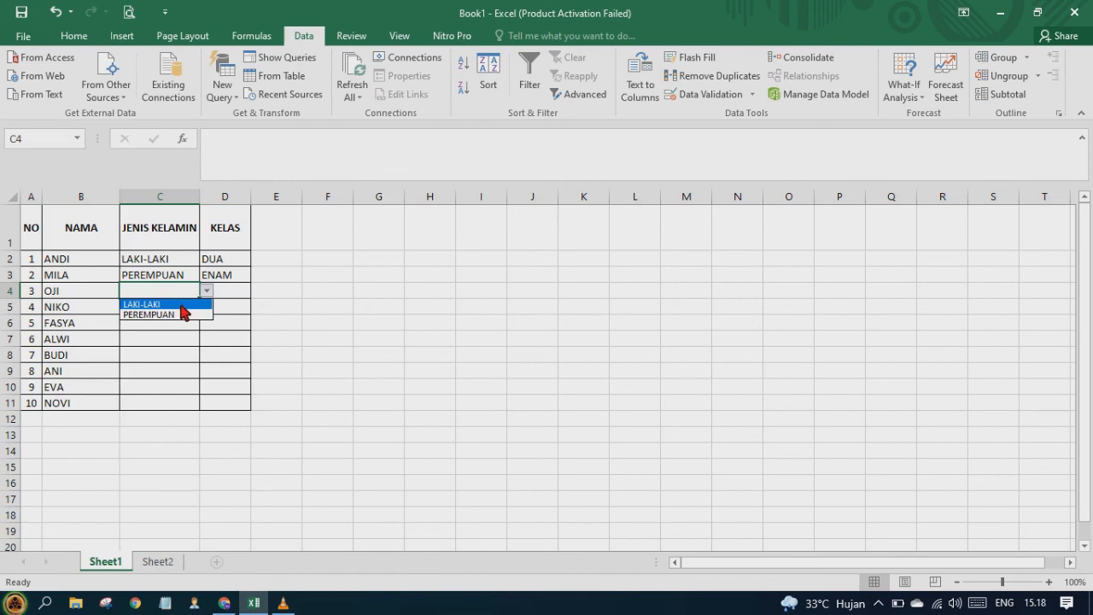
pyautogui.click(162, 305)
pyautogui.click(233, 291)
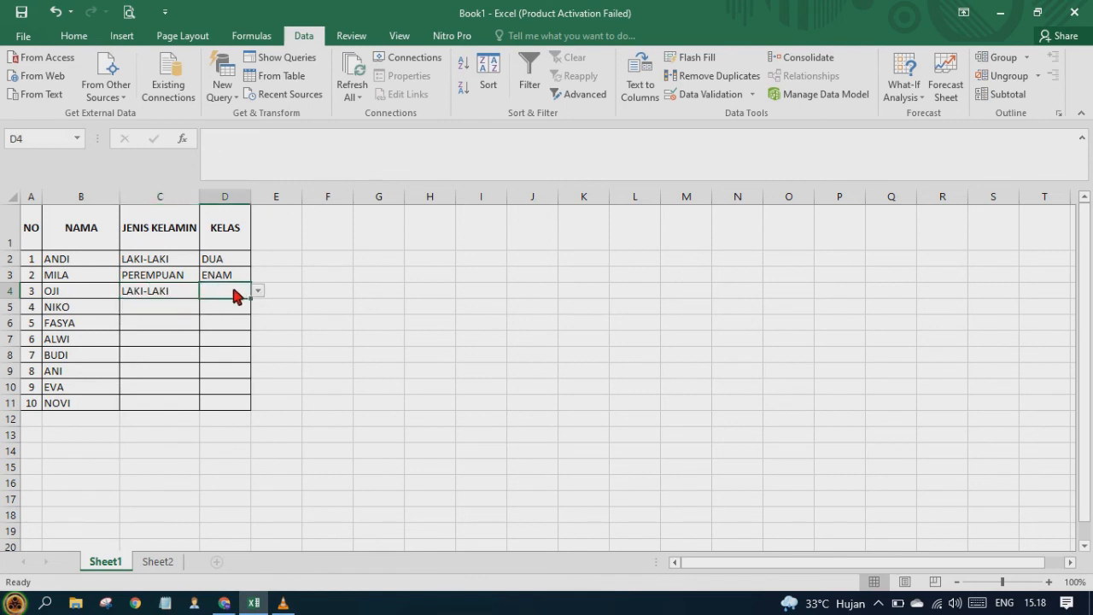
pyautogui.click(257, 291)
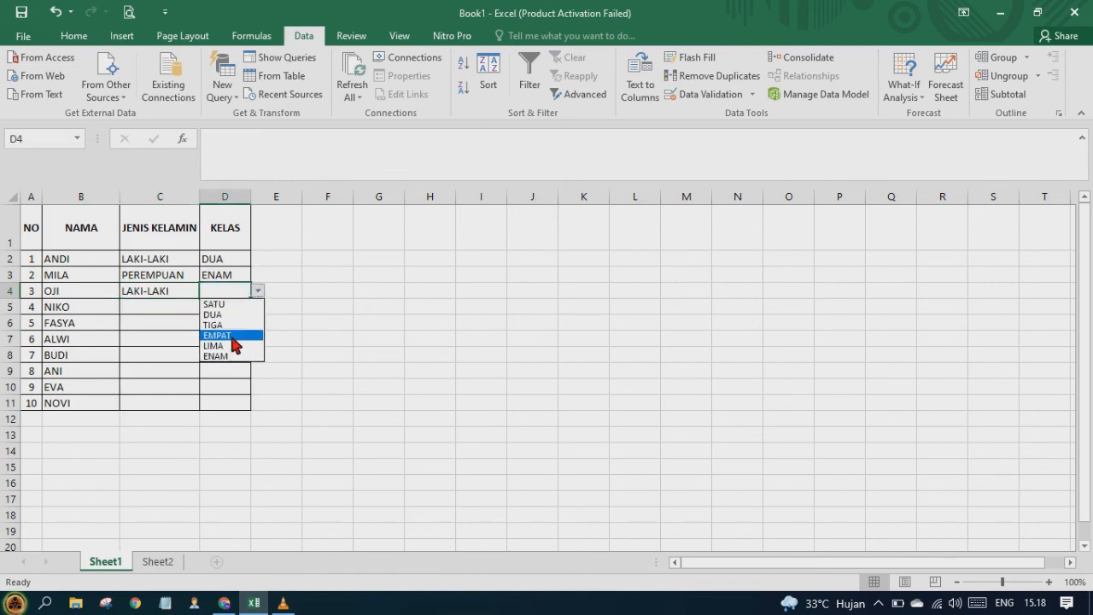
pyautogui.click(233, 336)
pyautogui.click(364, 339)
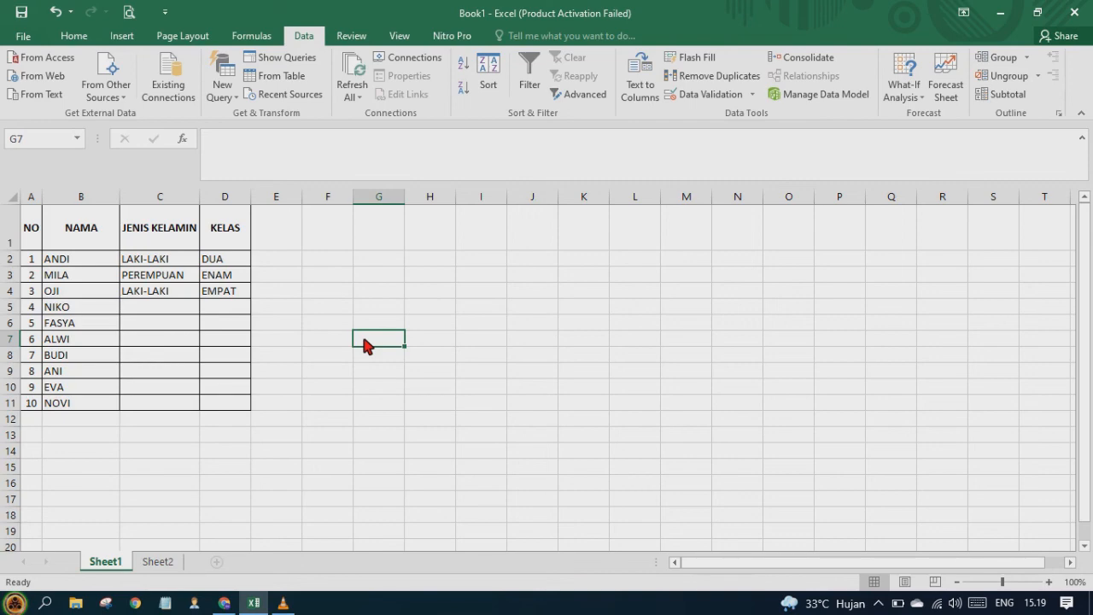
pyautogui.click(283, 603)
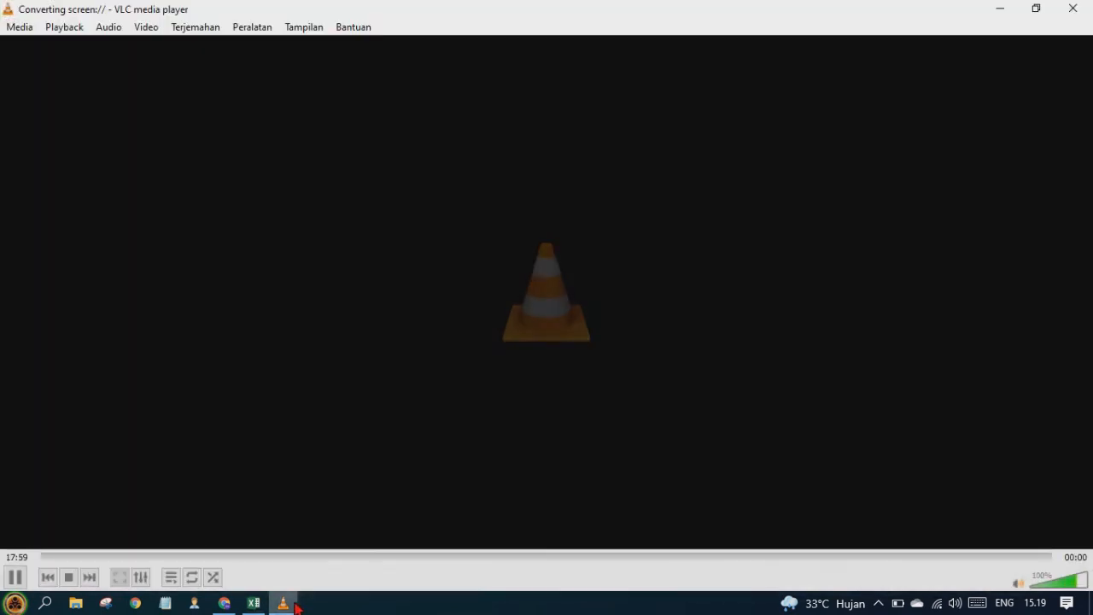